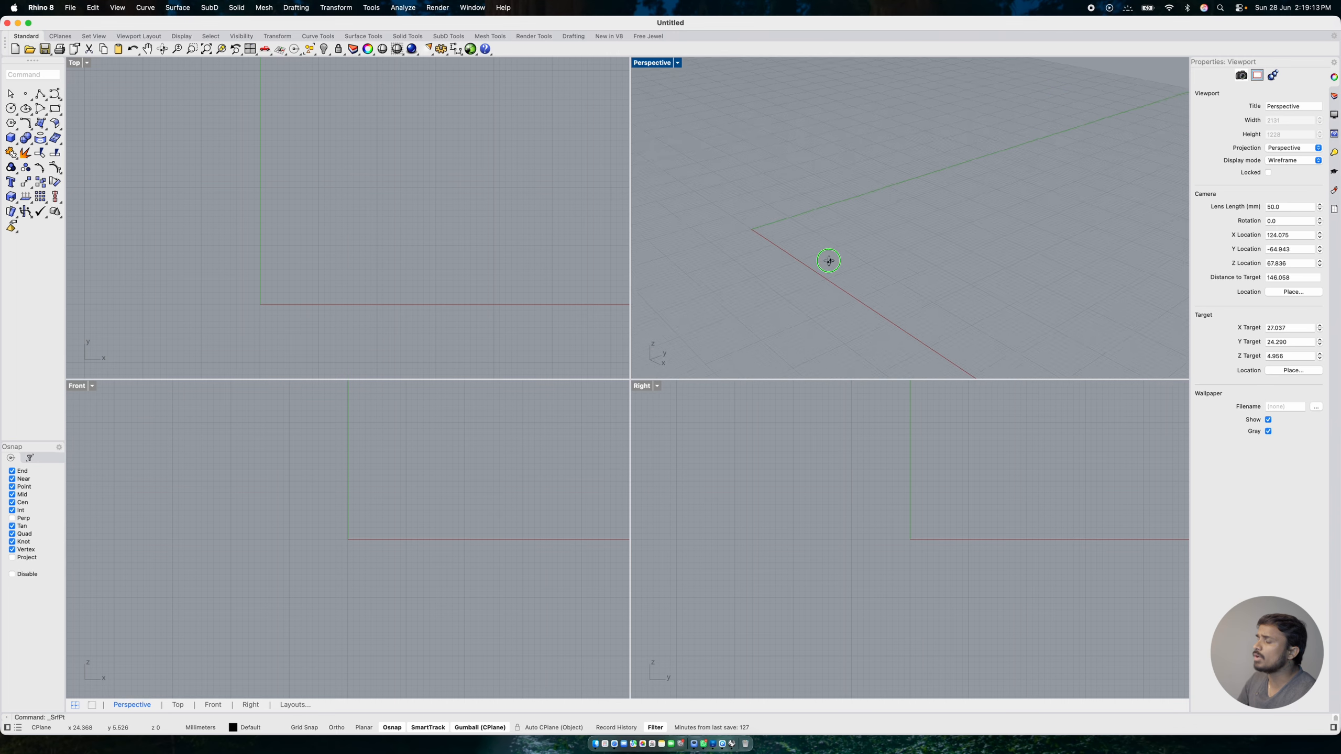
# Draw a circle in the Top viewport near the origin and zoom all viewports to it
pyautogui.moveTo(413, 517); pyautogui.dragTo(362, 595, button='right')
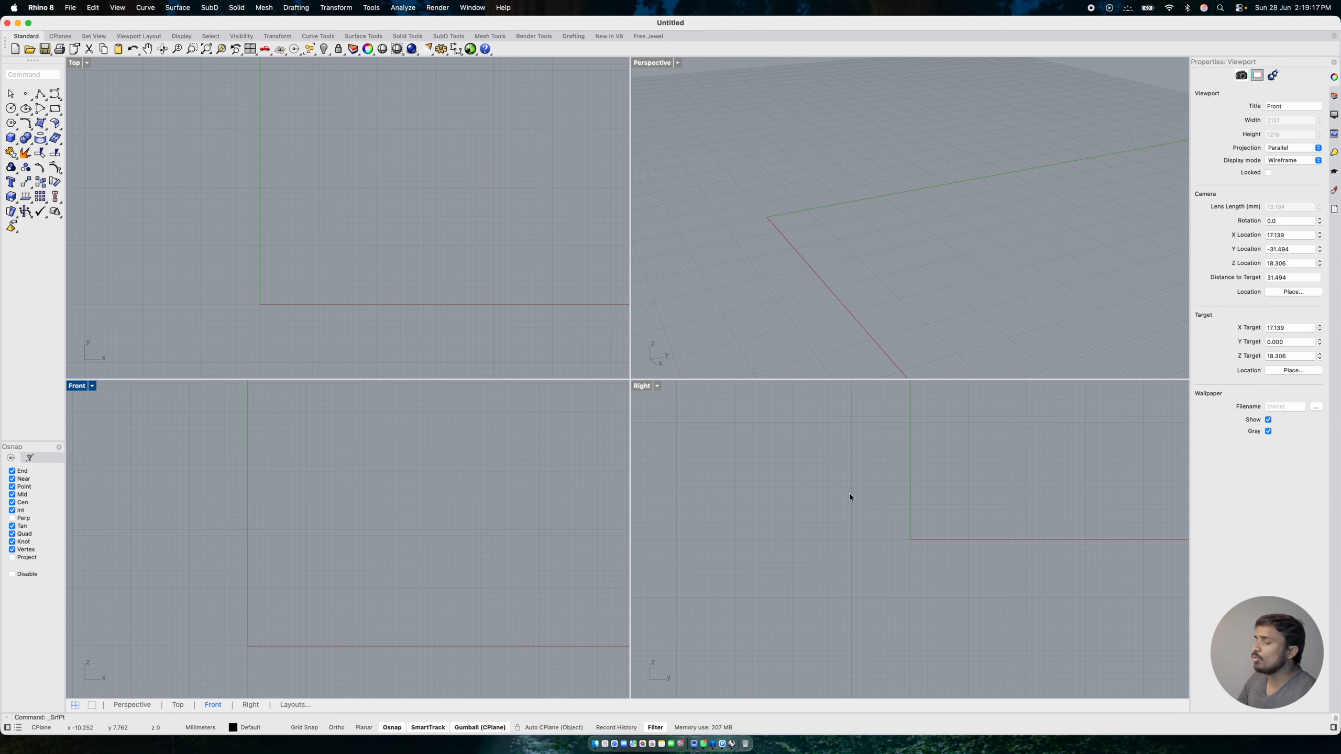
pyautogui.moveTo(849, 492); pyautogui.dragTo(768, 586, button='right')
pyautogui.moveTo(923, 468); pyautogui.dragTo(870, 480, button='right')
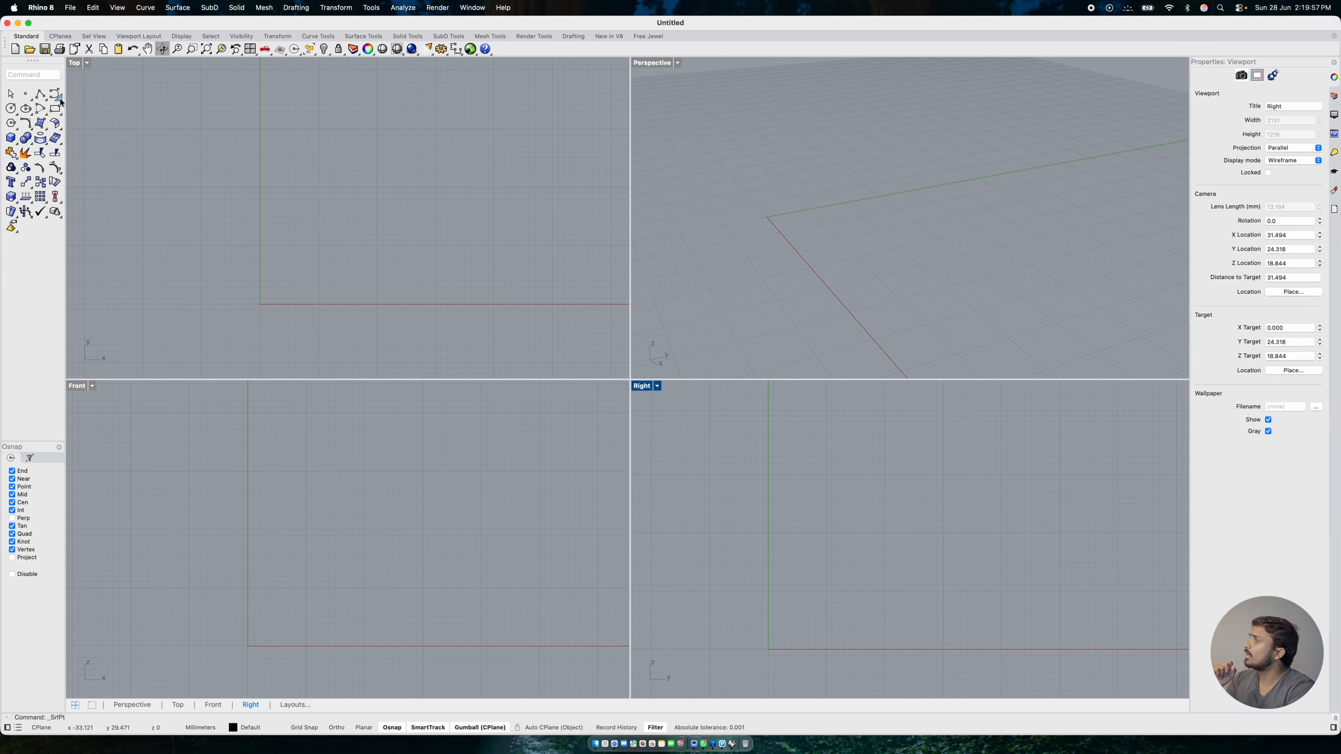
pyautogui.click(60, 110)
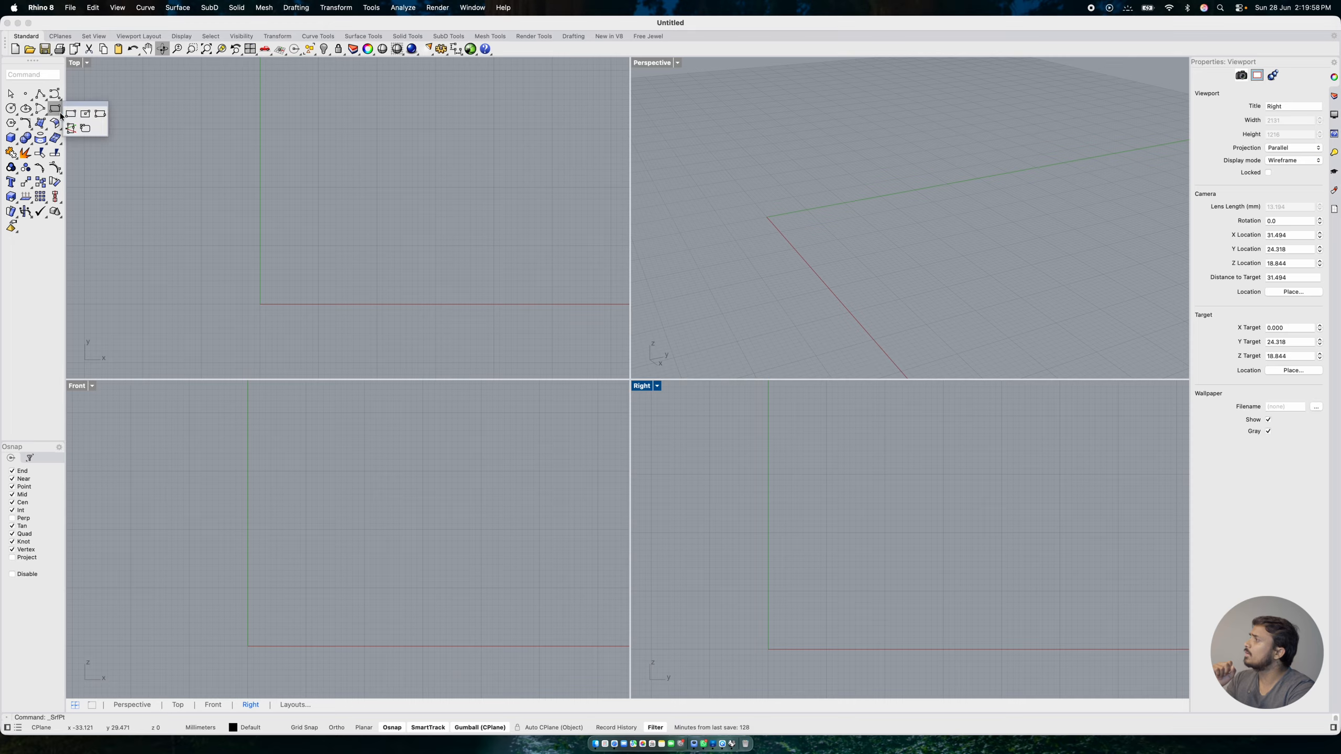
pyautogui.click(10, 108)
pyautogui.click(288, 215)
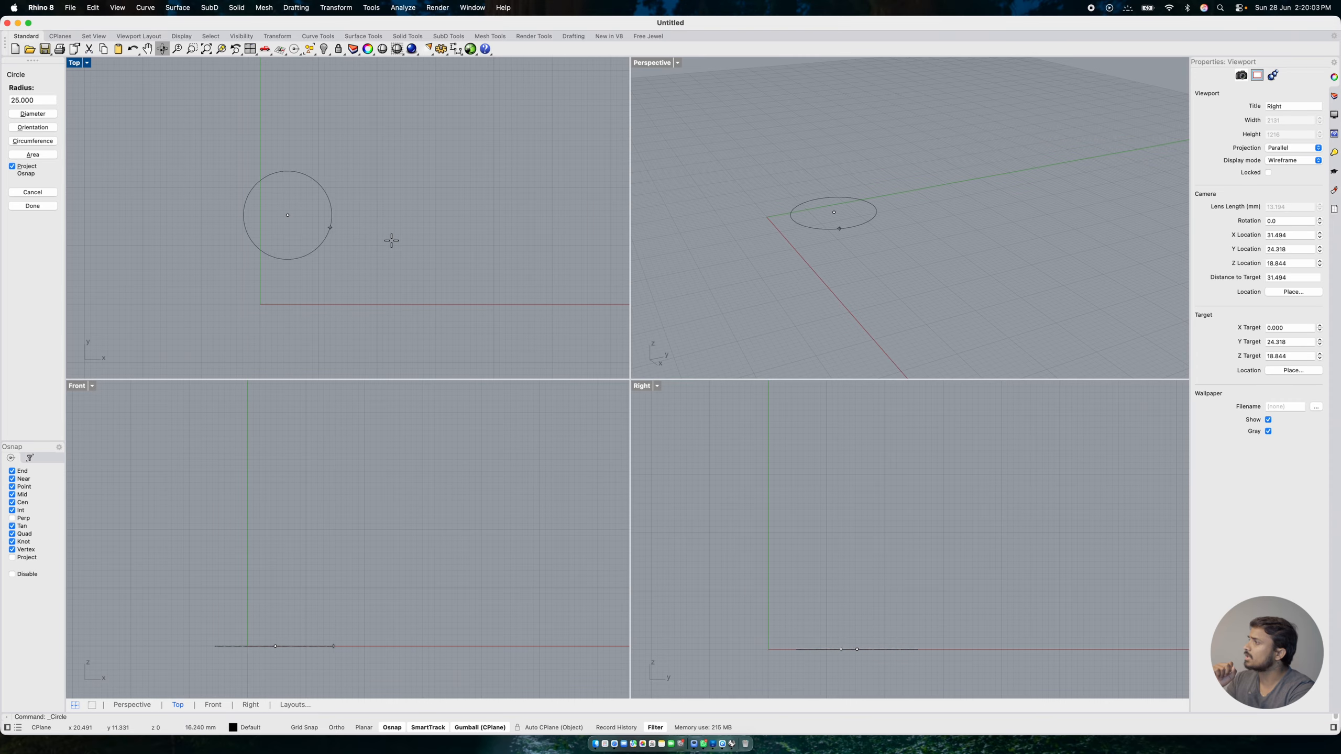
pyautogui.click(413, 245)
pyautogui.click(406, 222)
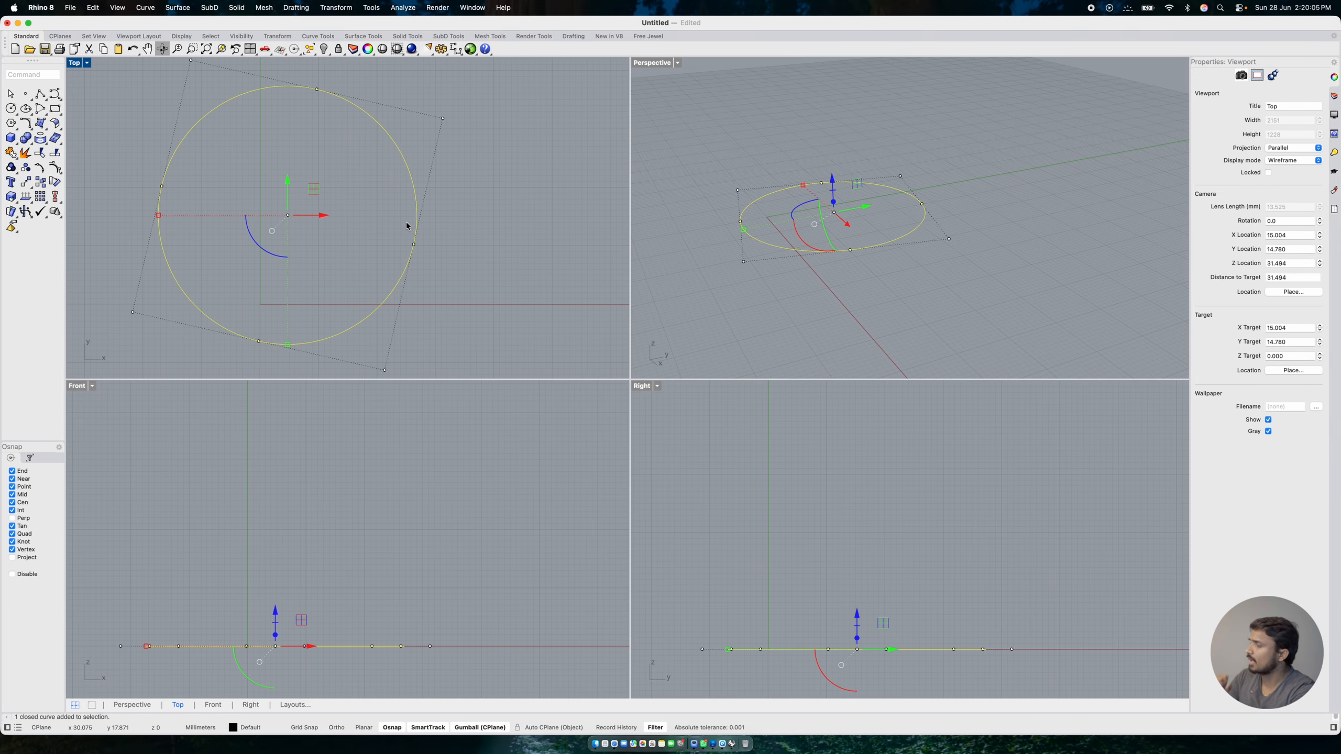
pyautogui.write('zs')
pyautogui.press('Return')
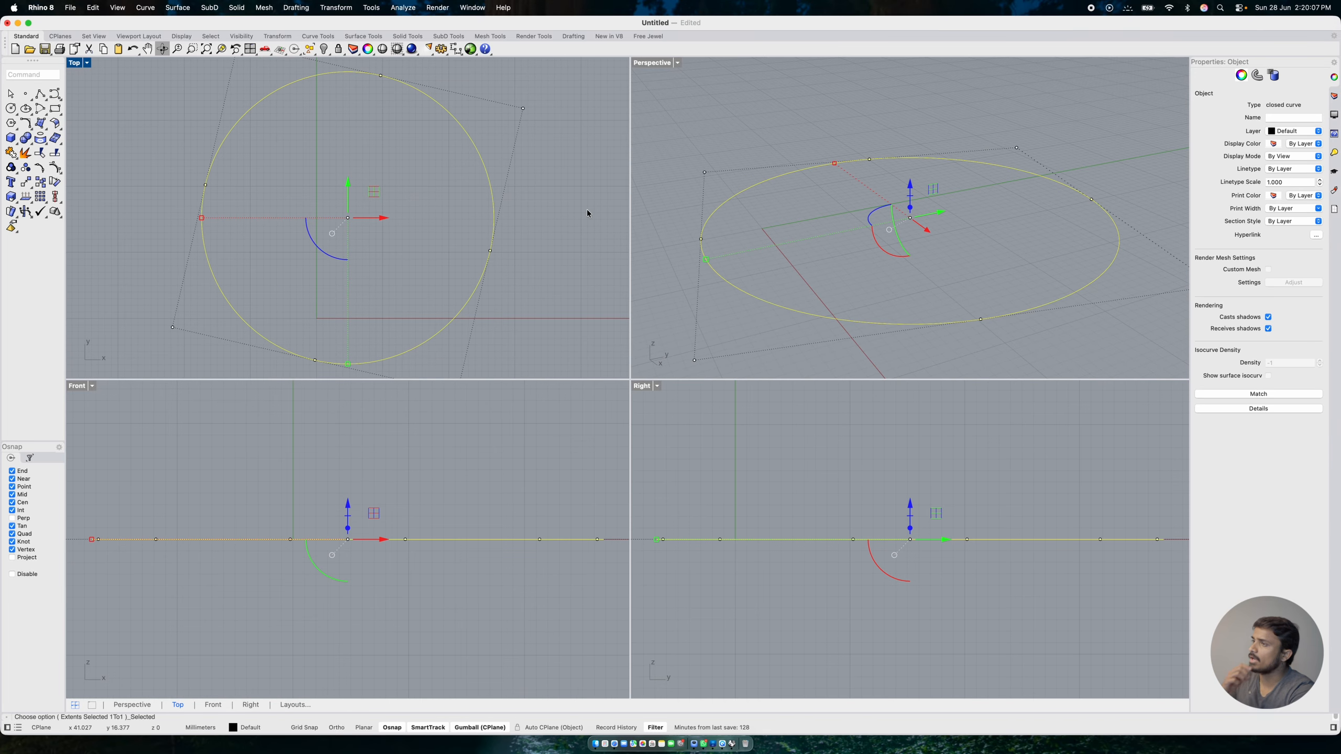
pyautogui.click(889, 226)
pyautogui.moveTo(889, 226)
pyautogui.mouseDown(button='right')
pyautogui.moveTo(860, 225)
pyautogui.moveTo(874, 245)
pyautogui.moveTo(911, 223)
pyautogui.mouseUp(button='right')
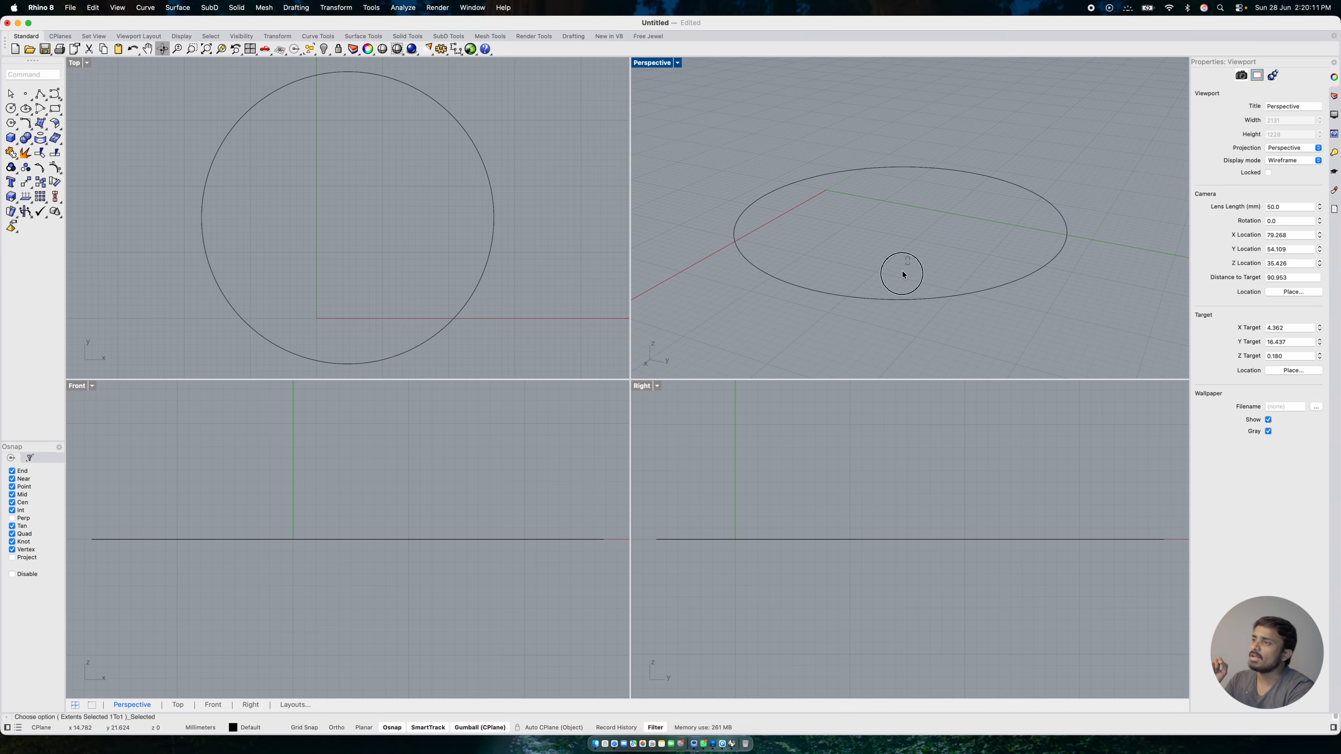
pyautogui.click(891, 299)
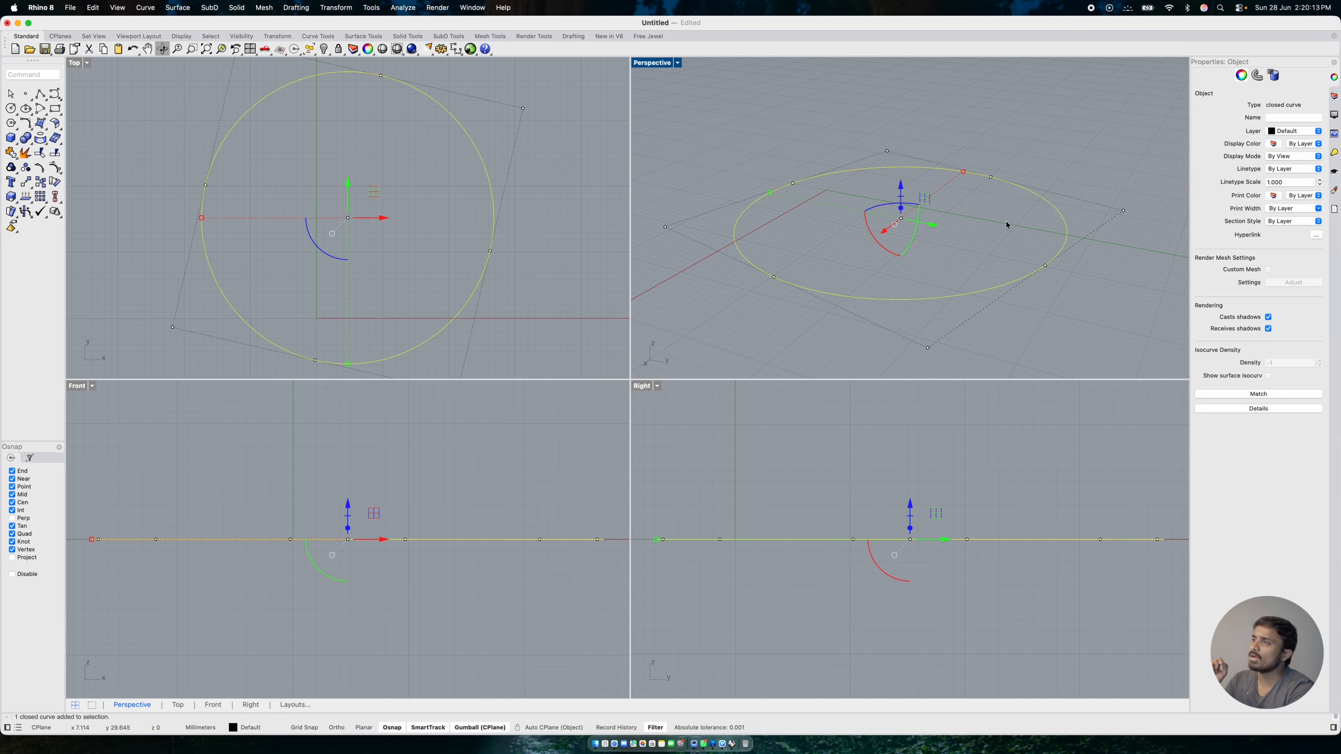
pyautogui.click(917, 117)
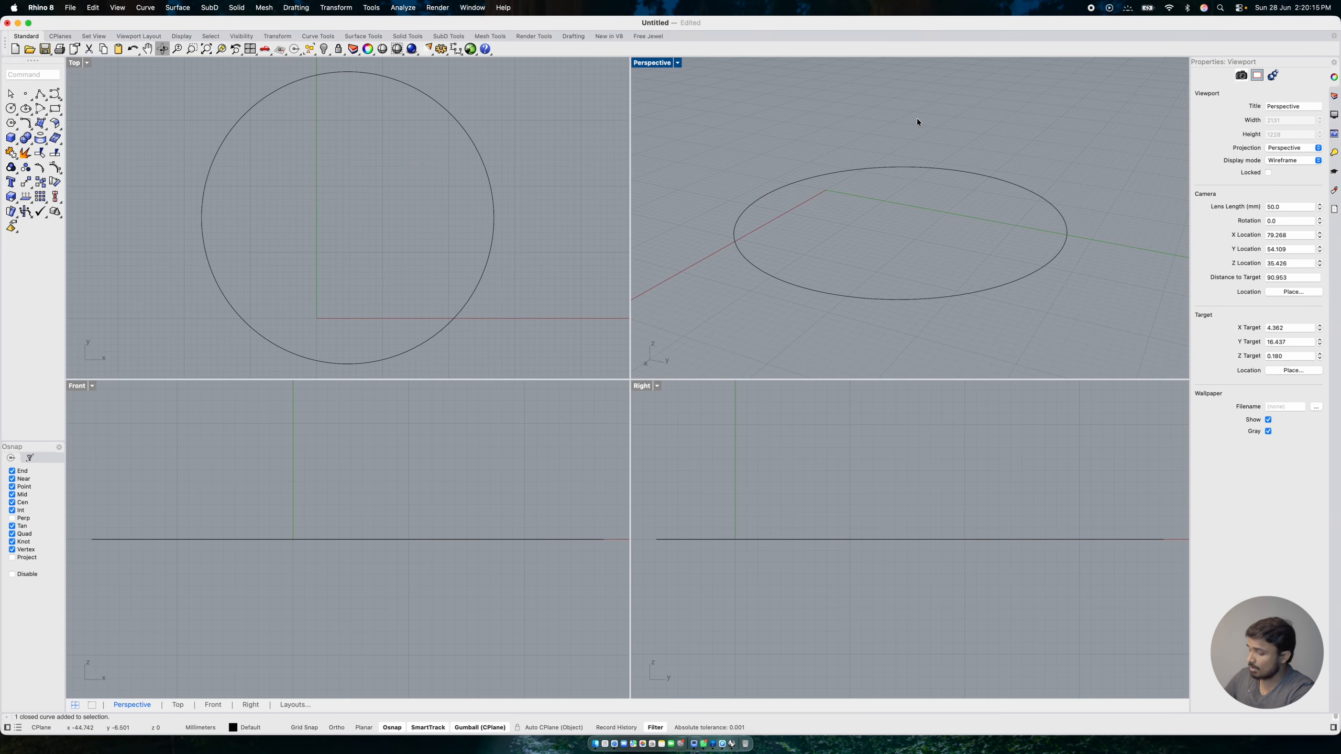
pyautogui.write('Clrcle')
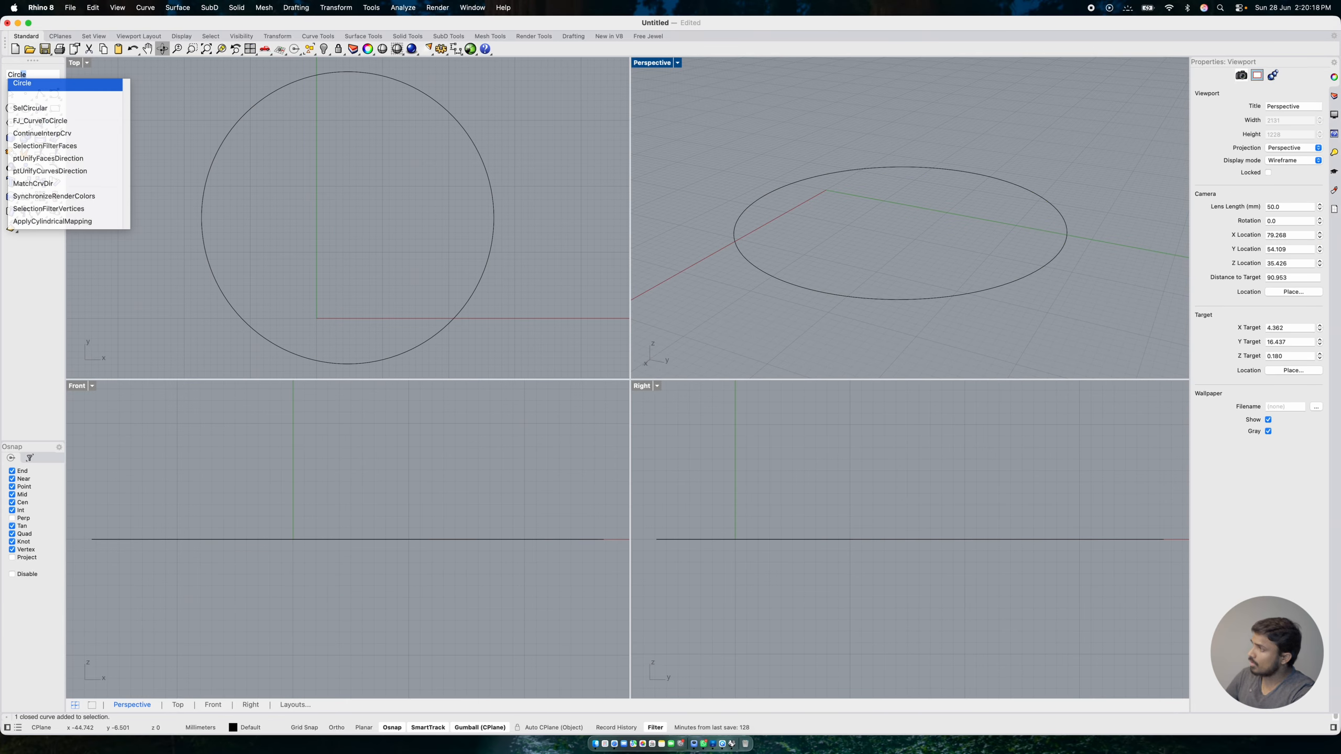
pyautogui.press('Return')
pyautogui.click(74, 62)
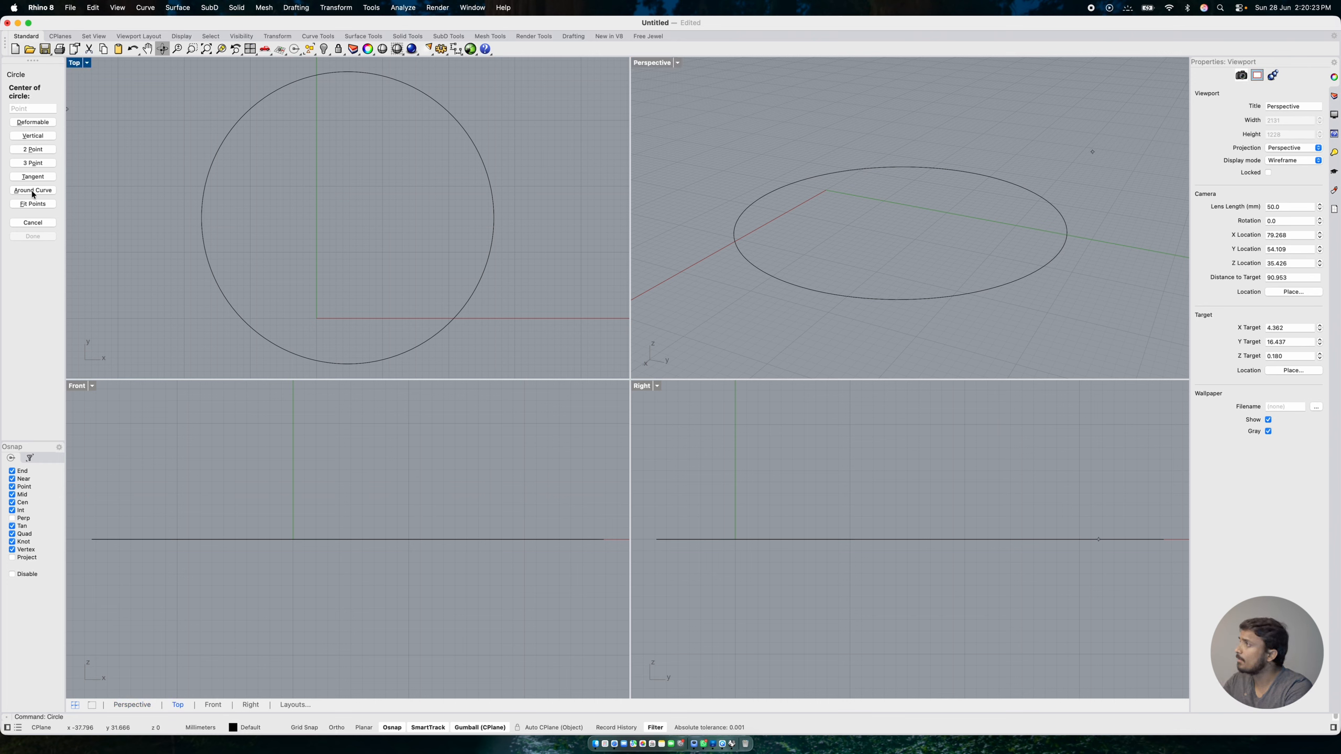
pyautogui.press('Escape')
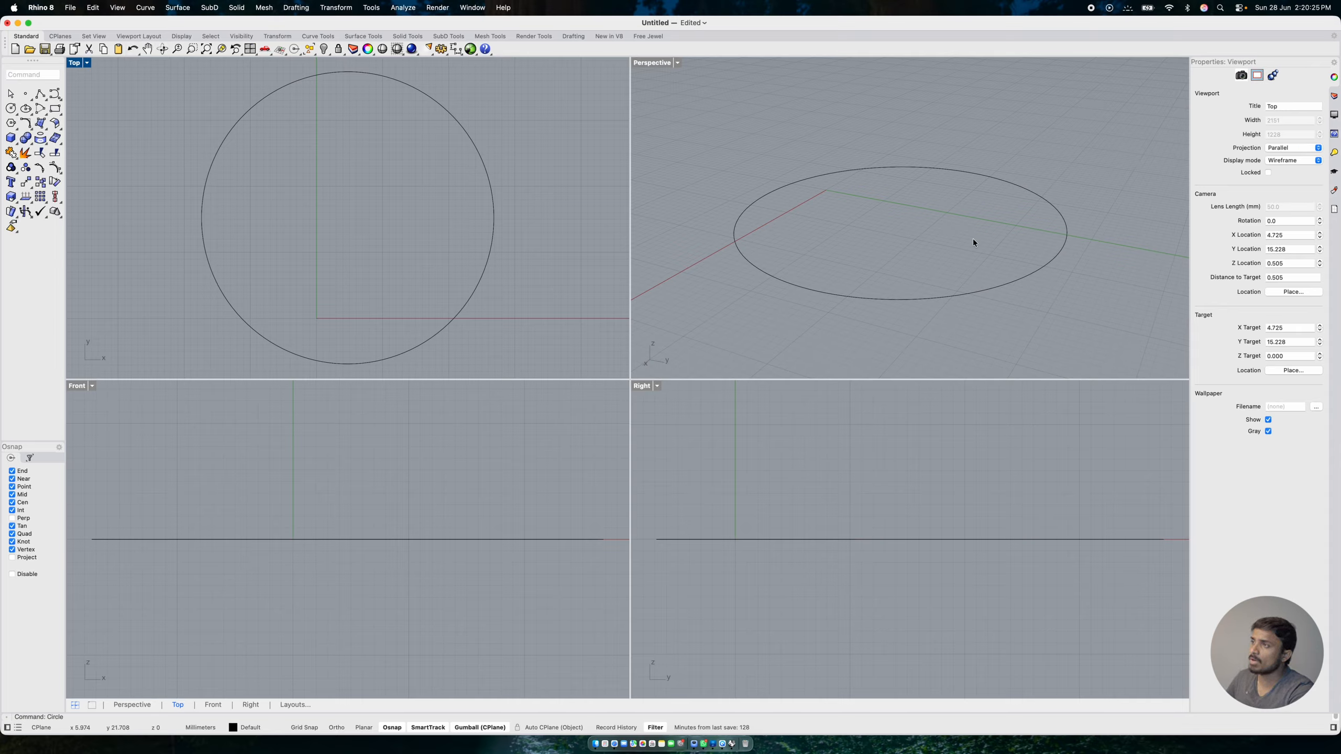
# Start extruding the circle with ExtrudeCrv and maximize the Perspective viewport
pyautogui.moveTo(974, 242); pyautogui.dragTo(924, 328)
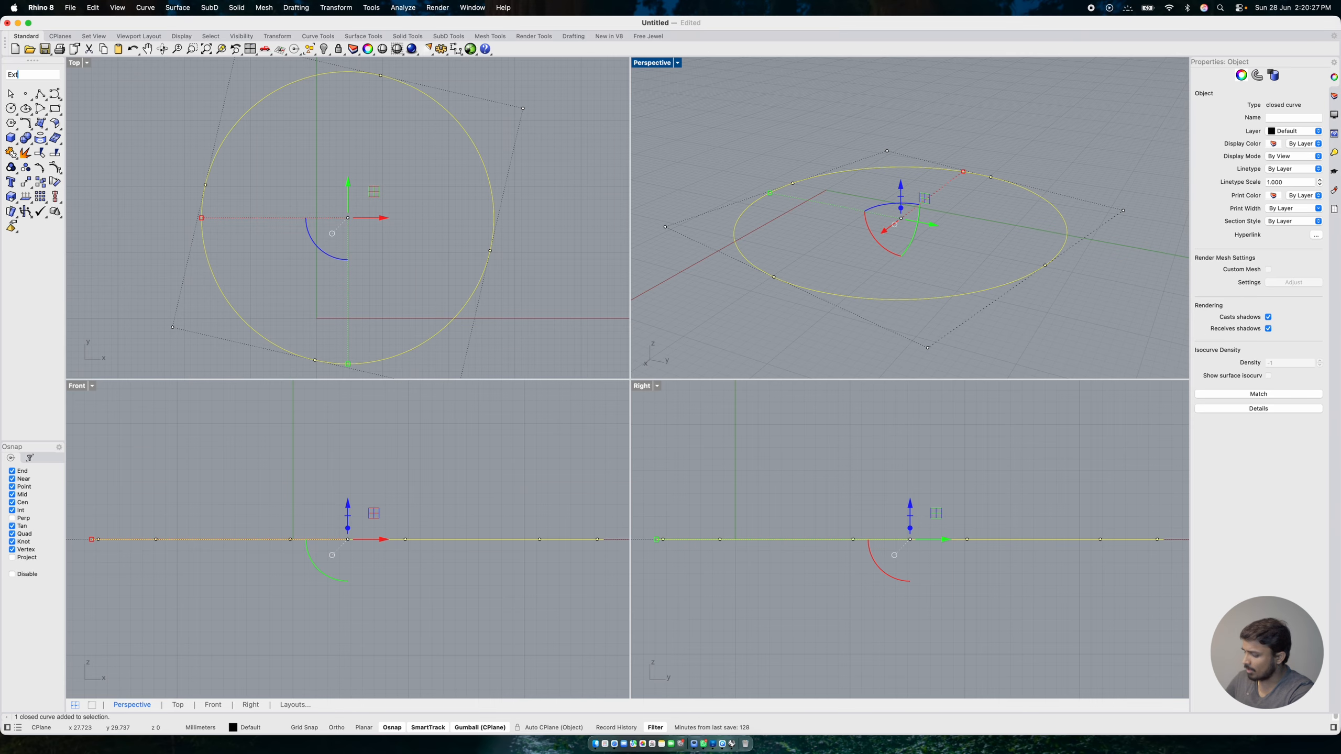
pyautogui.write('ExtrudeCrv')
pyautogui.press('Return')
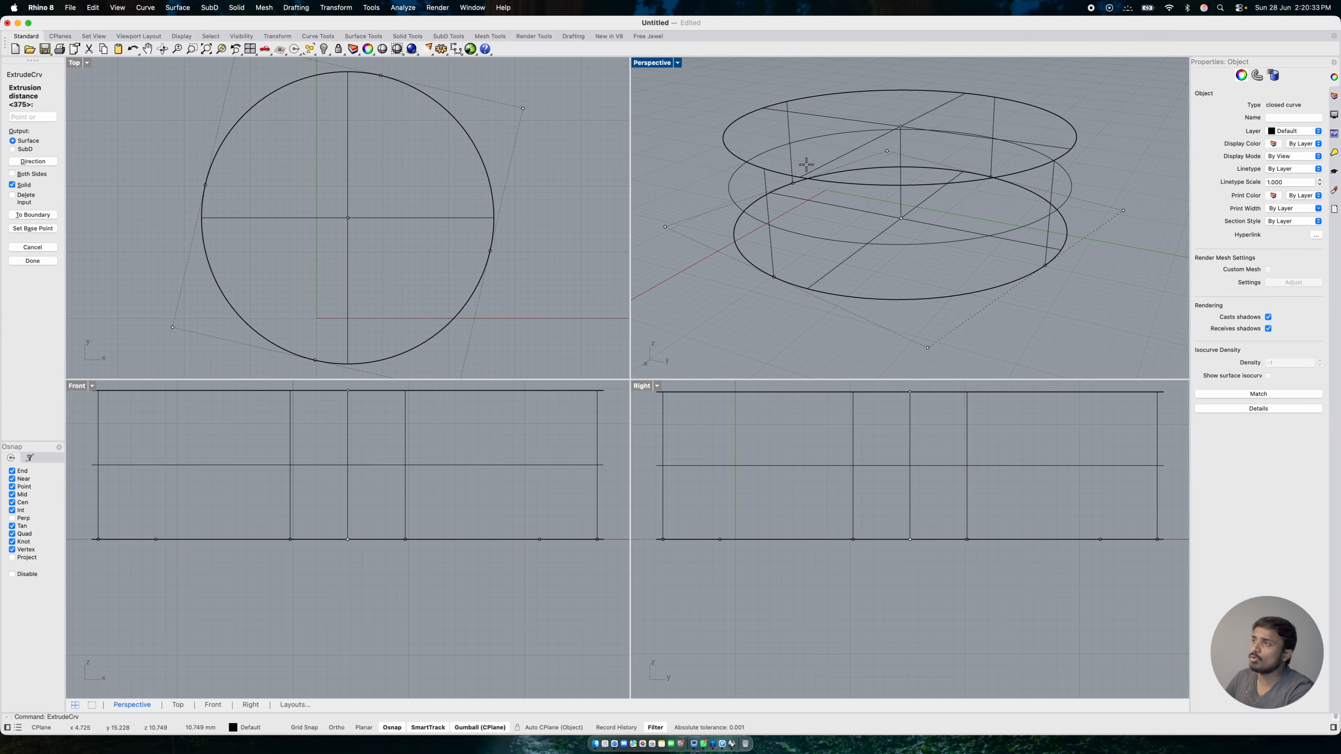
pyautogui.doubleClick(672, 62)
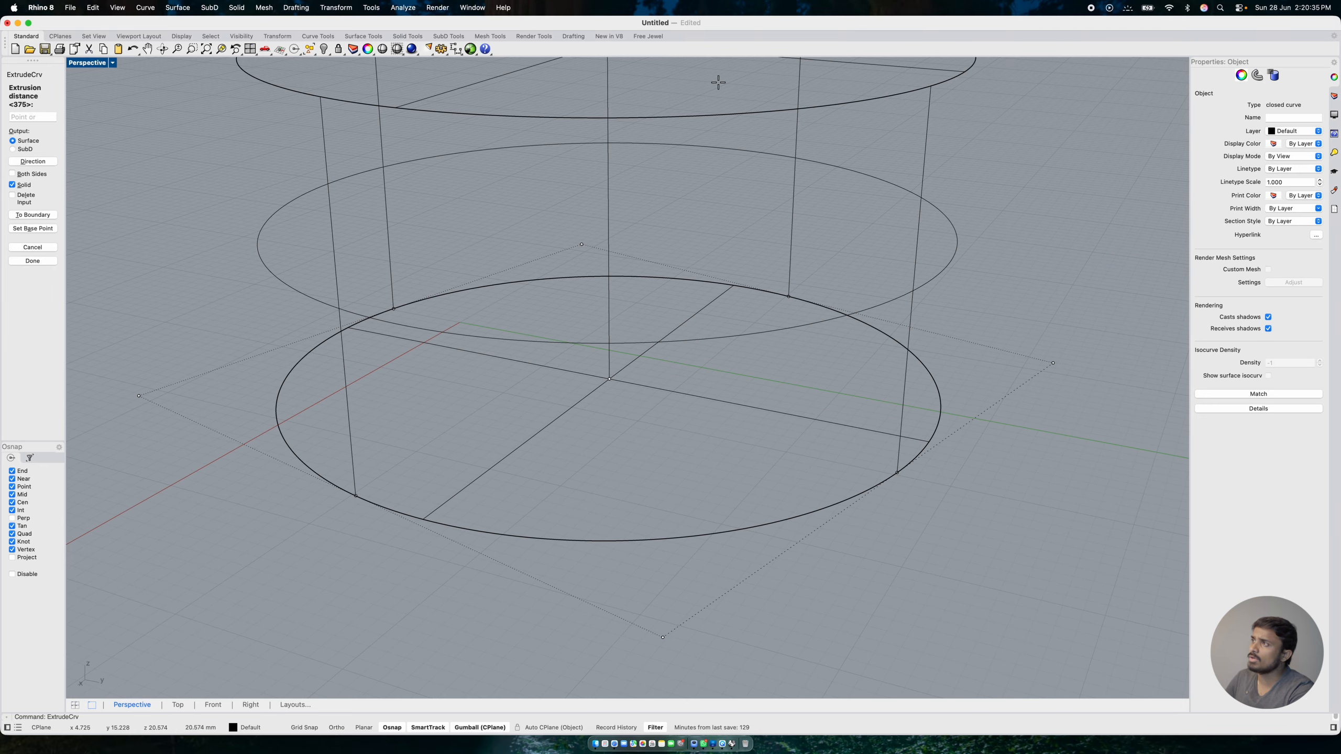
pyautogui.scroll(-3, 733, 253)
pyautogui.scroll(3, 733, 253)
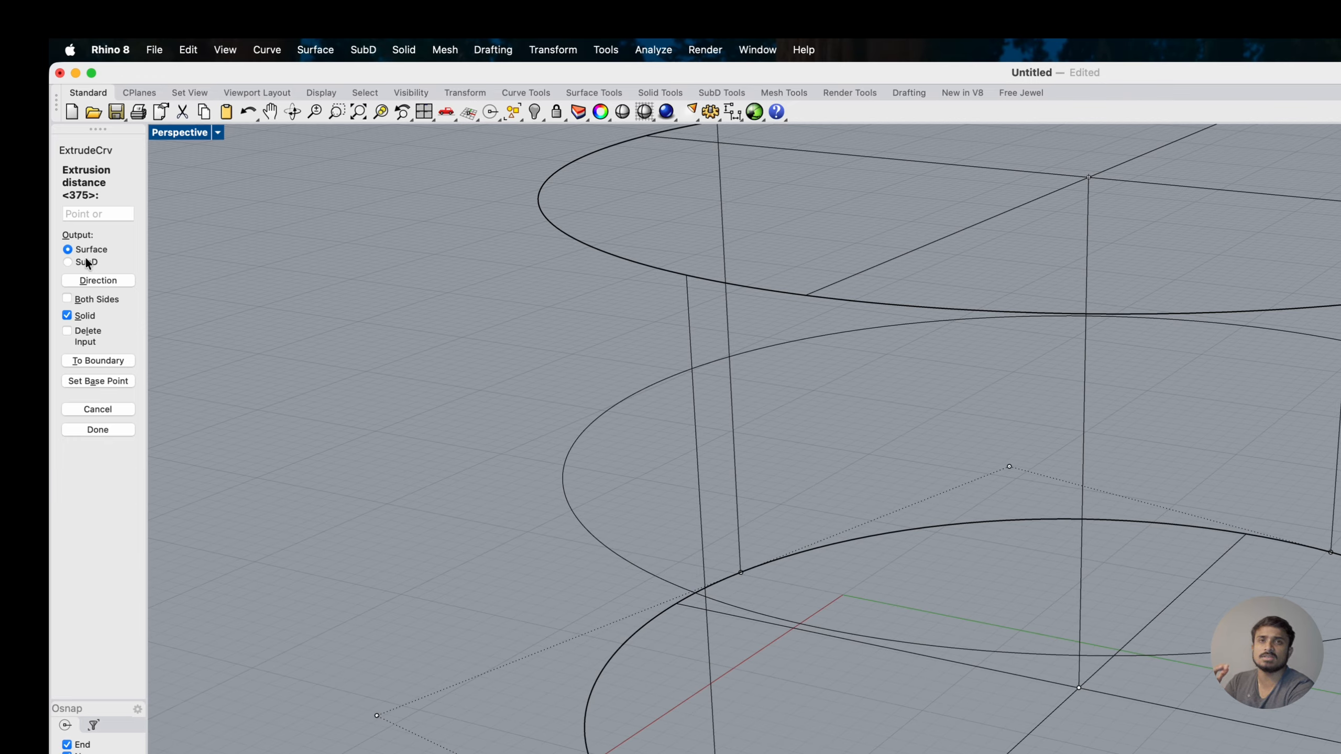
# Preview the circle's extrusion in both directions using the Both Sides option
pyautogui.click(87, 302)
pyautogui.scroll(-10, 631, 404)
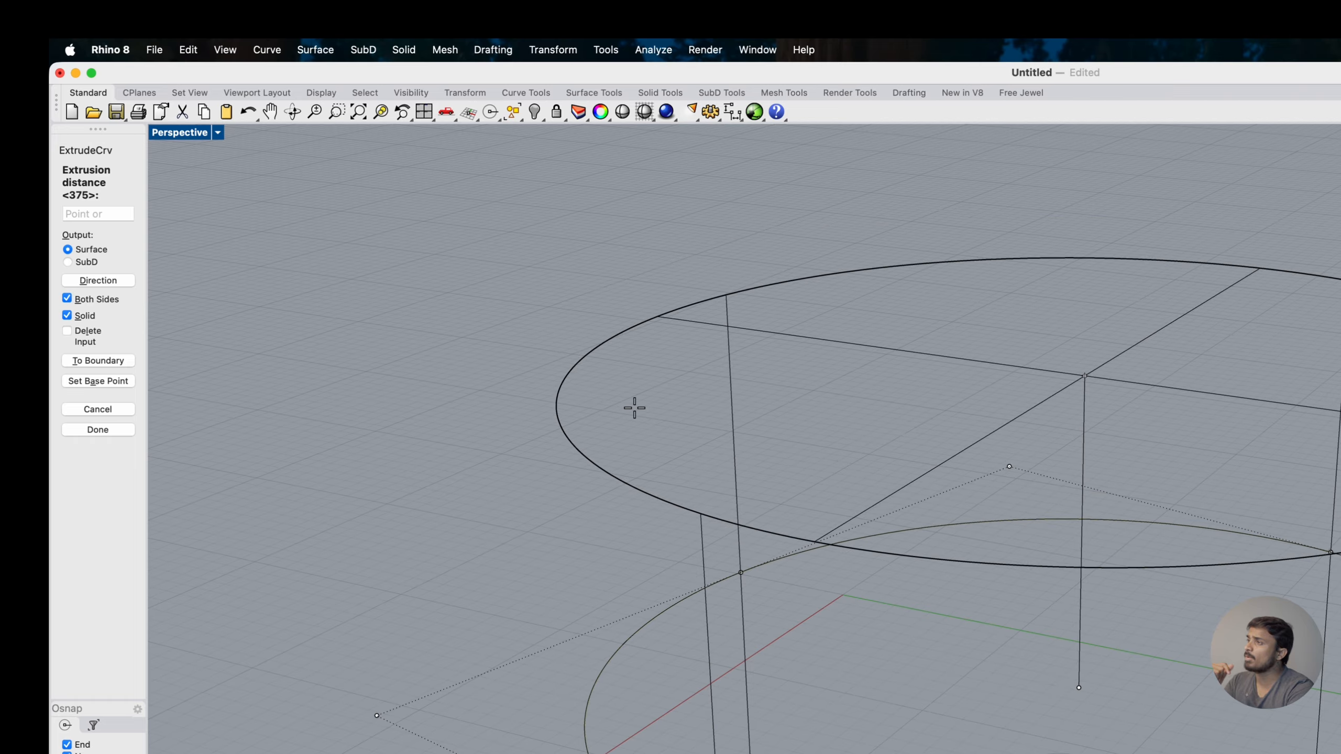
pyautogui.scroll(10, 680, 543)
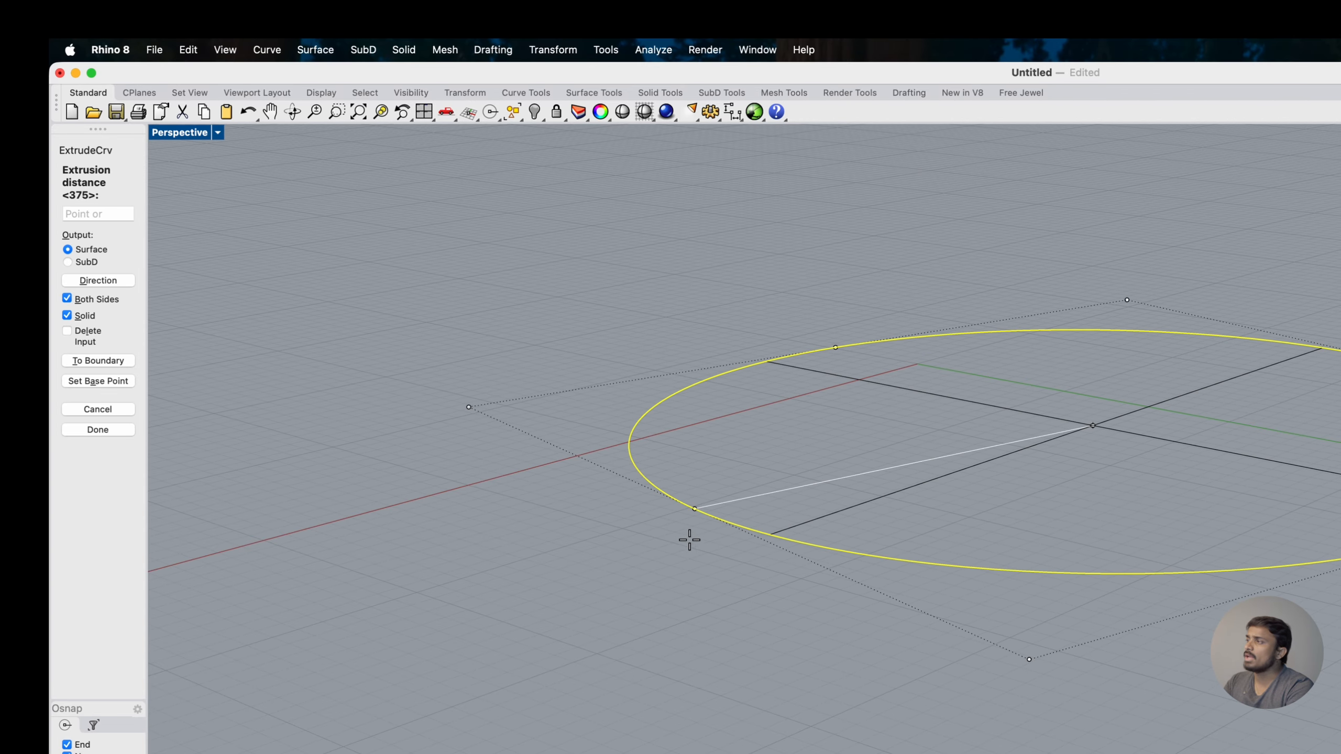
pyautogui.click(89, 302)
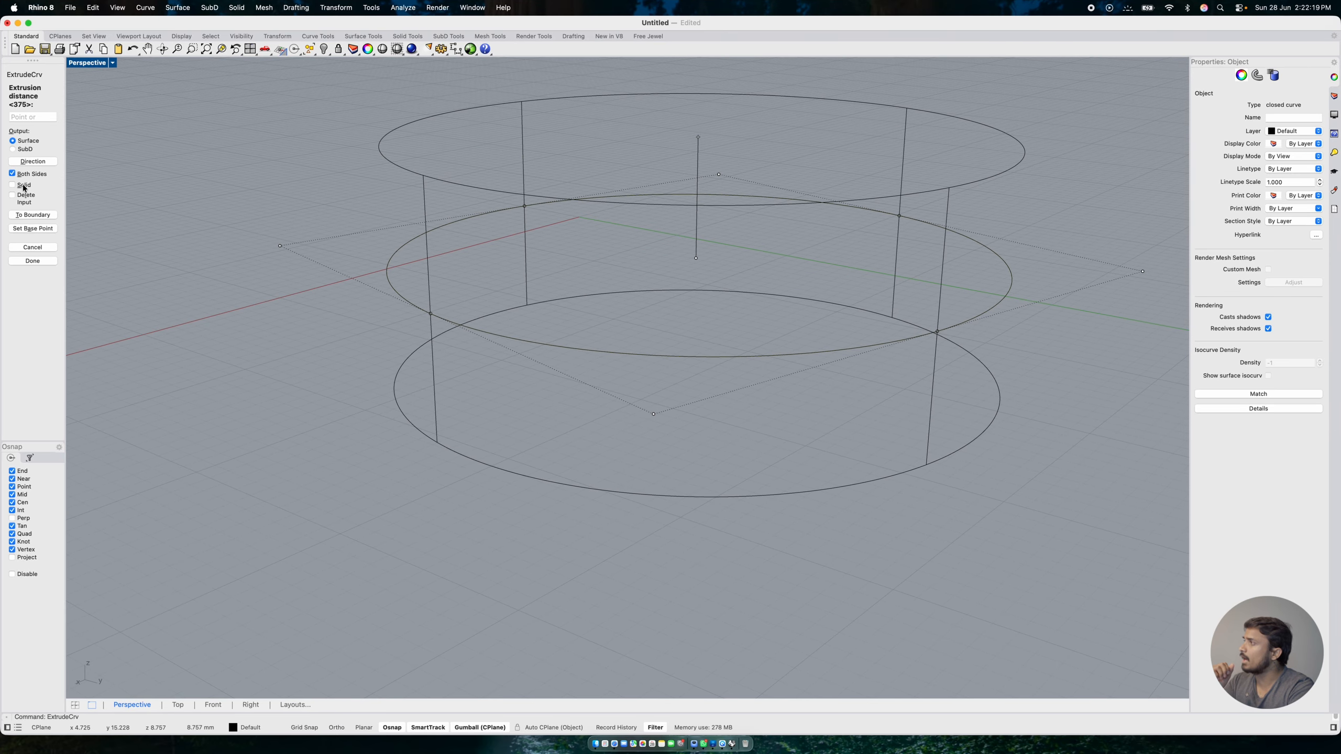
# Compare the extrusion with and without Solid, leave Solid off, and set the Perspective viewport to Shaded display
pyautogui.click(23, 186)
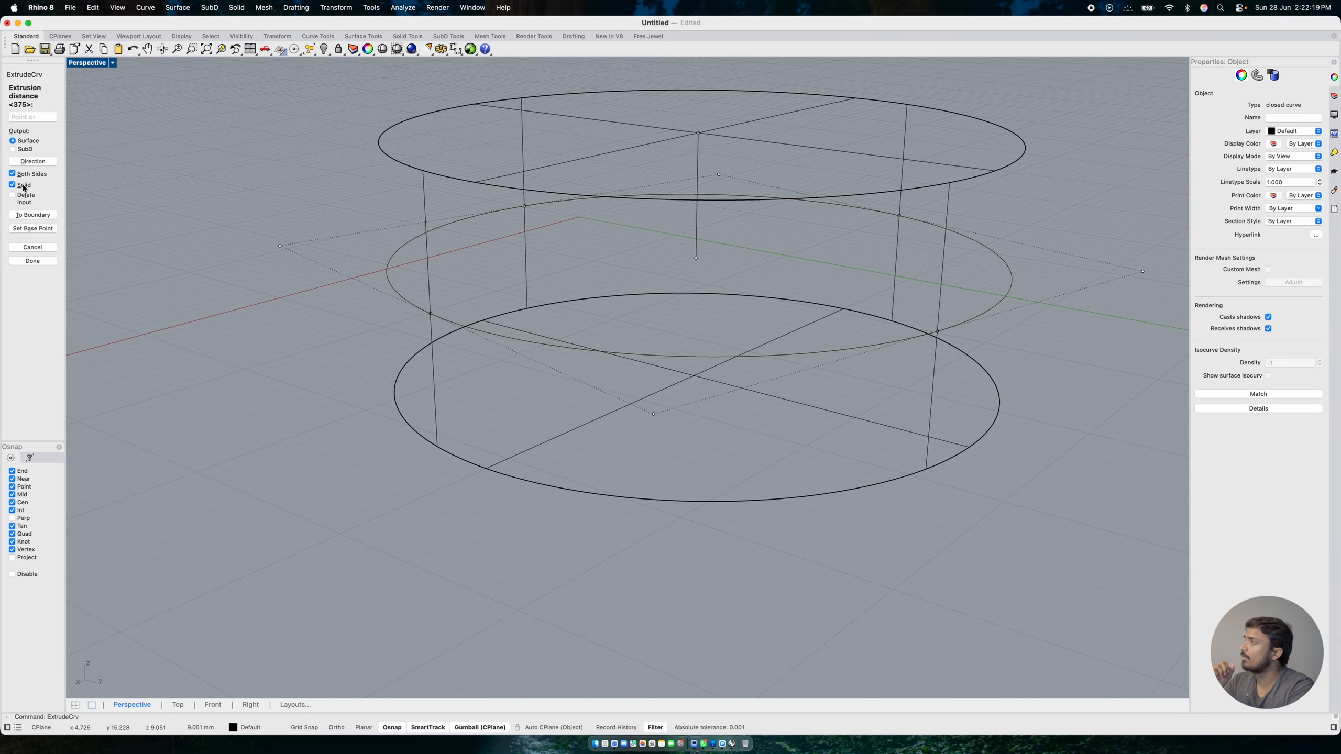
pyautogui.click(23, 186)
pyautogui.click(24, 185)
pyautogui.click(23, 186)
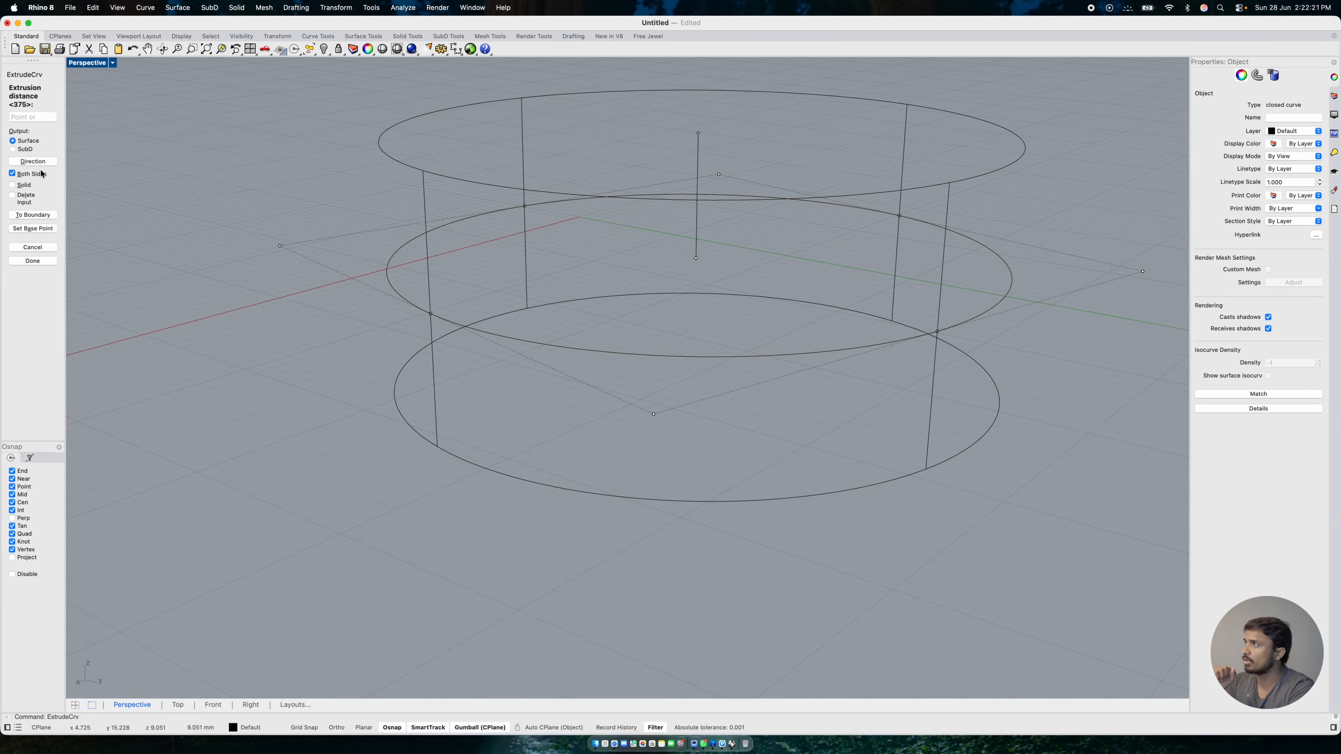
pyautogui.click(112, 63)
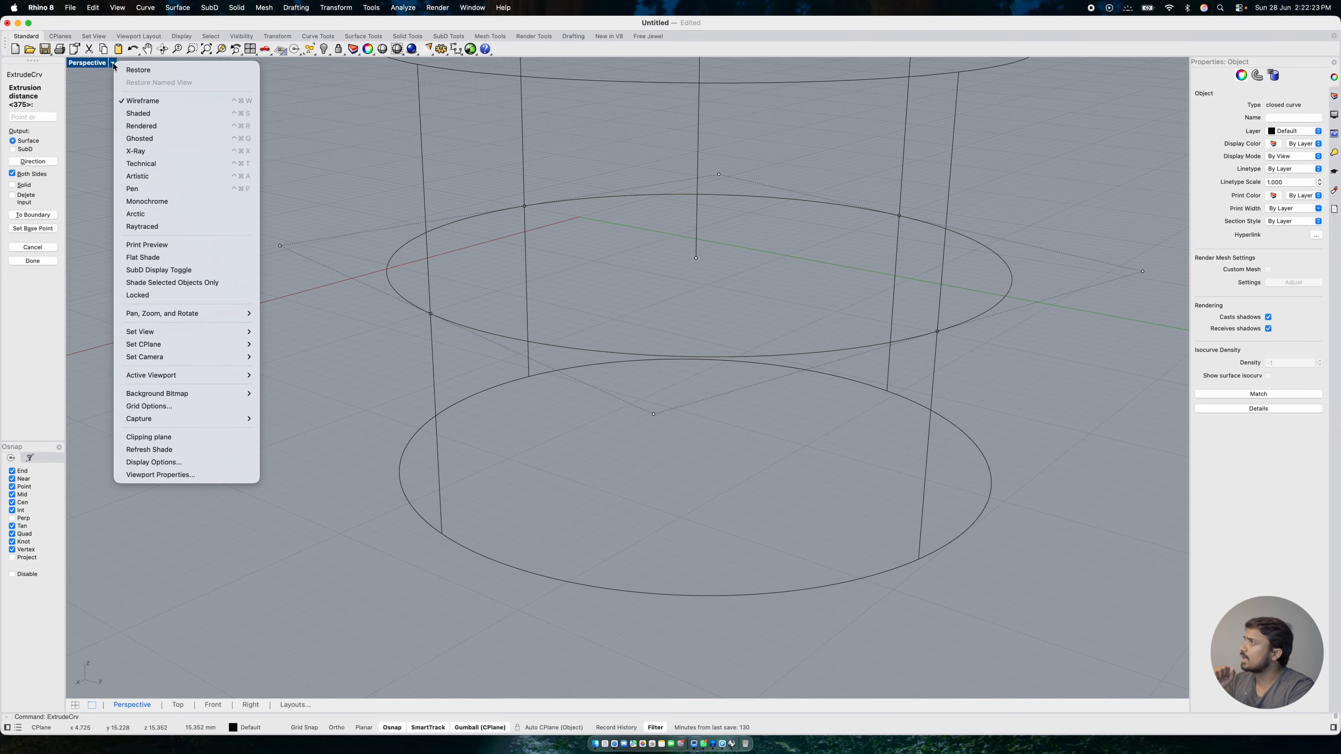
pyautogui.click(129, 113)
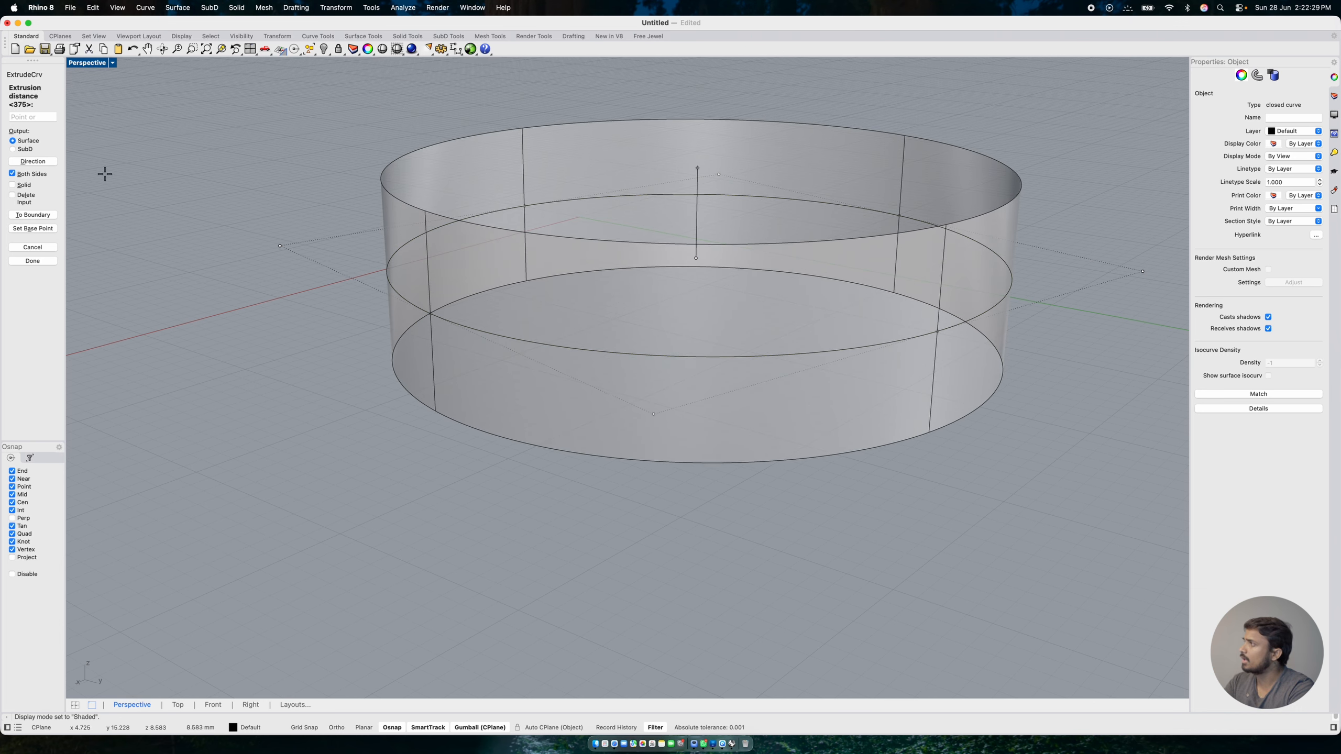
# Turn off Both Sides and extrude the circle upward about 19 mm as an open surface
pyautogui.click(28, 174)
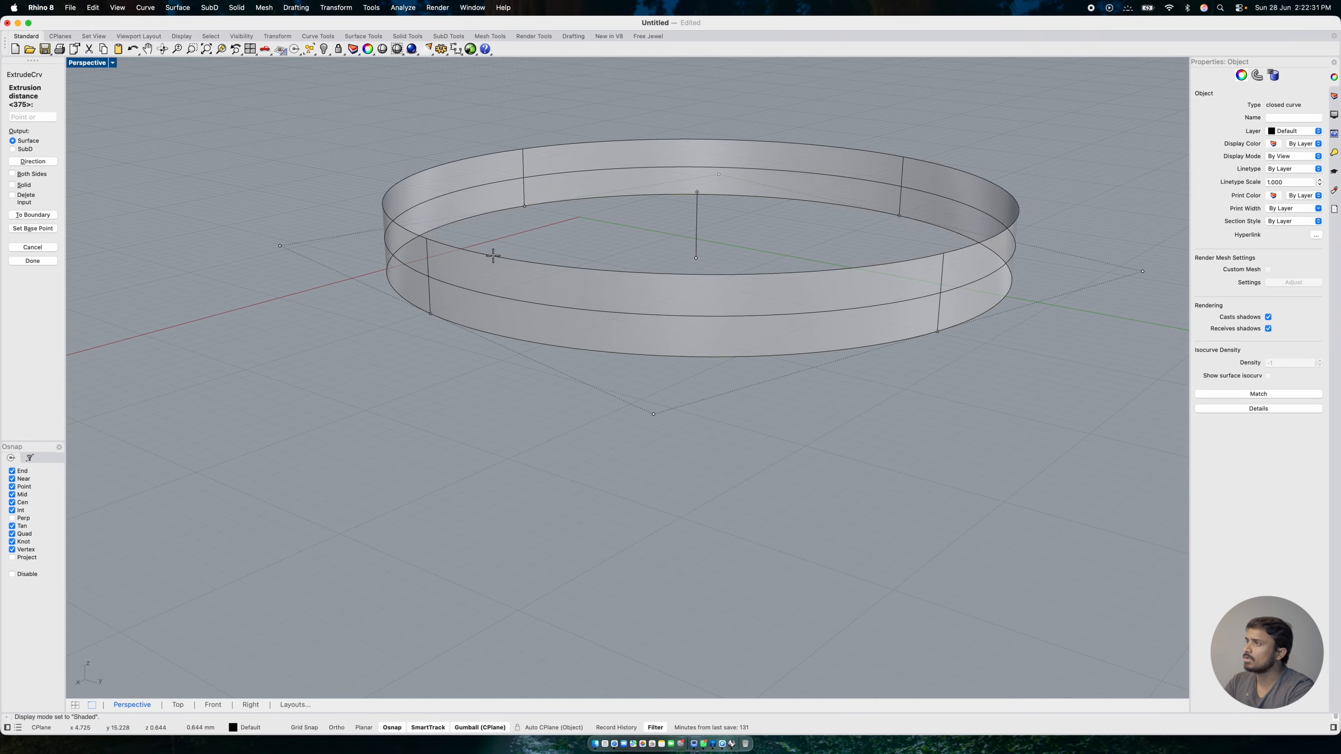
pyautogui.scroll(-2, 495, 264)
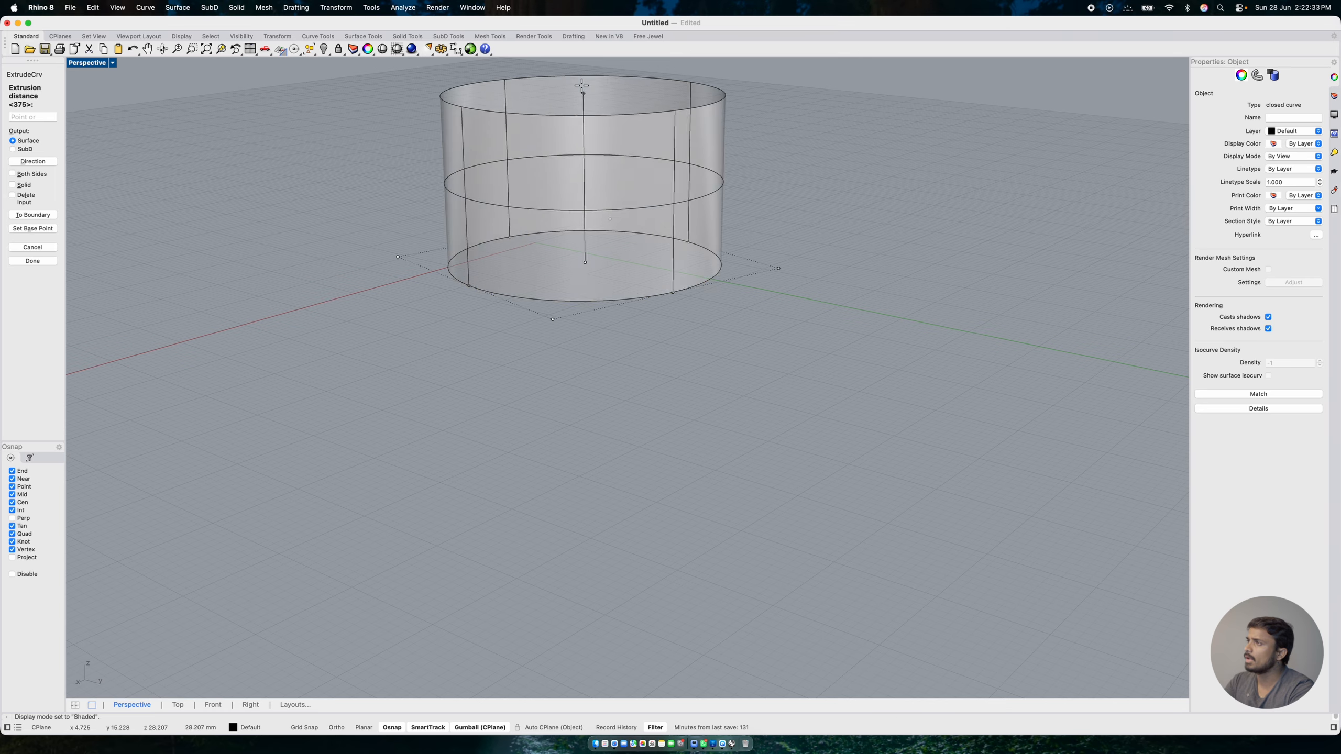
pyautogui.scroll(5, 581, 84)
pyautogui.scroll(-3, 617, 313)
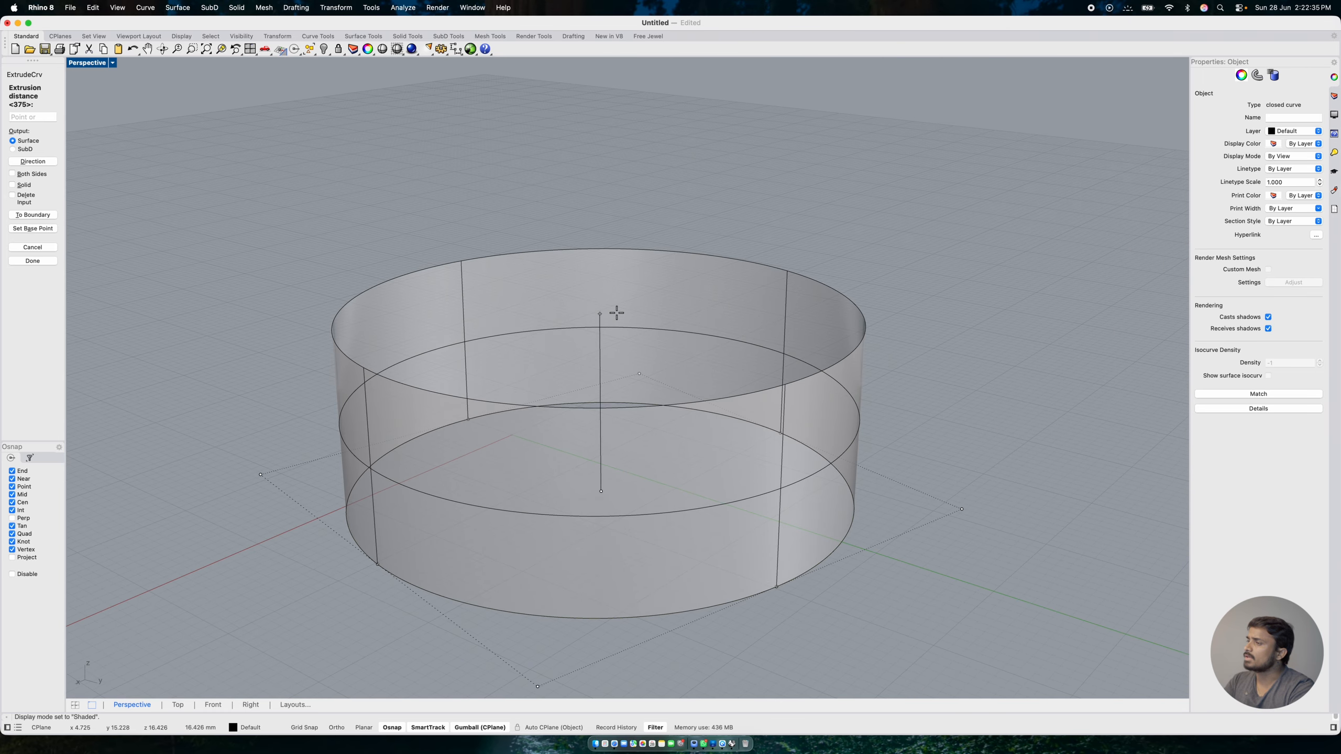
pyautogui.click(565, 286)
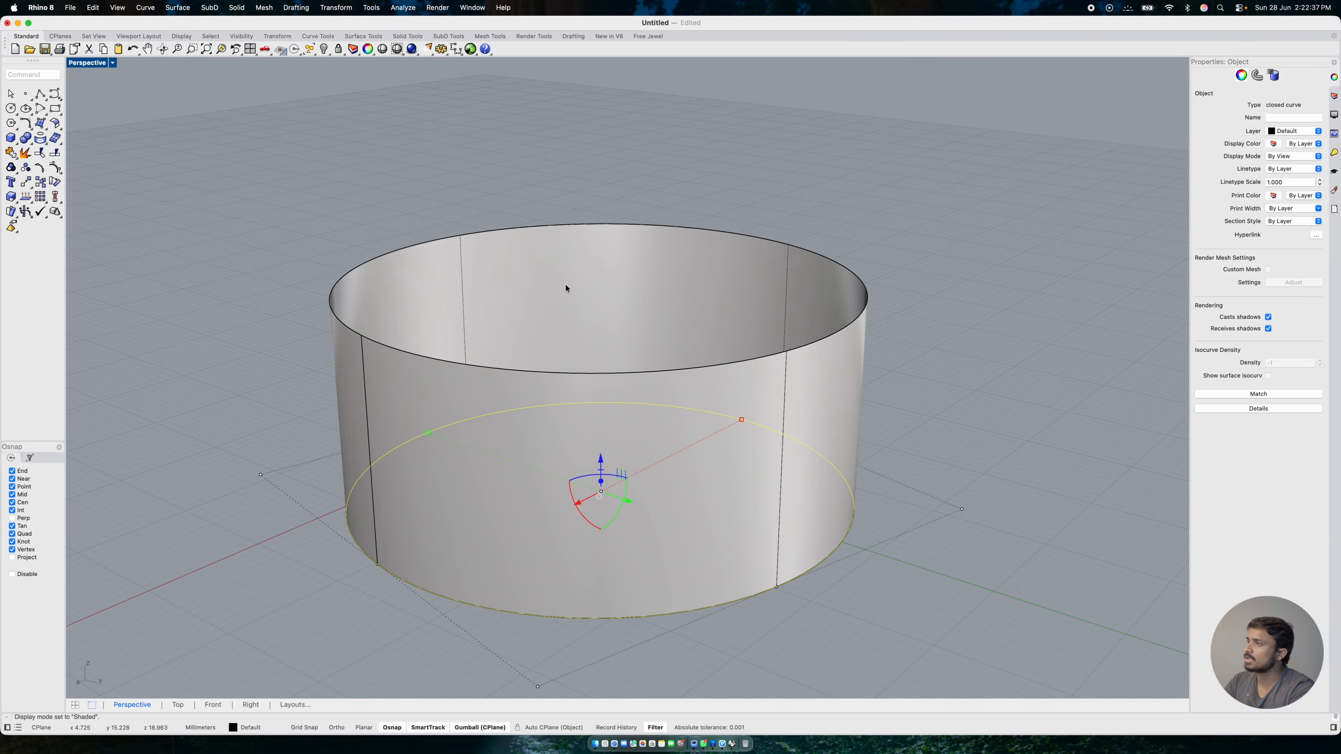
pyautogui.click(650, 204)
# Try closing the open ends of the extruded cylinder with Cap and undo it
pyautogui.moveTo(636, 245); pyautogui.dragTo(602, 291, button='right')
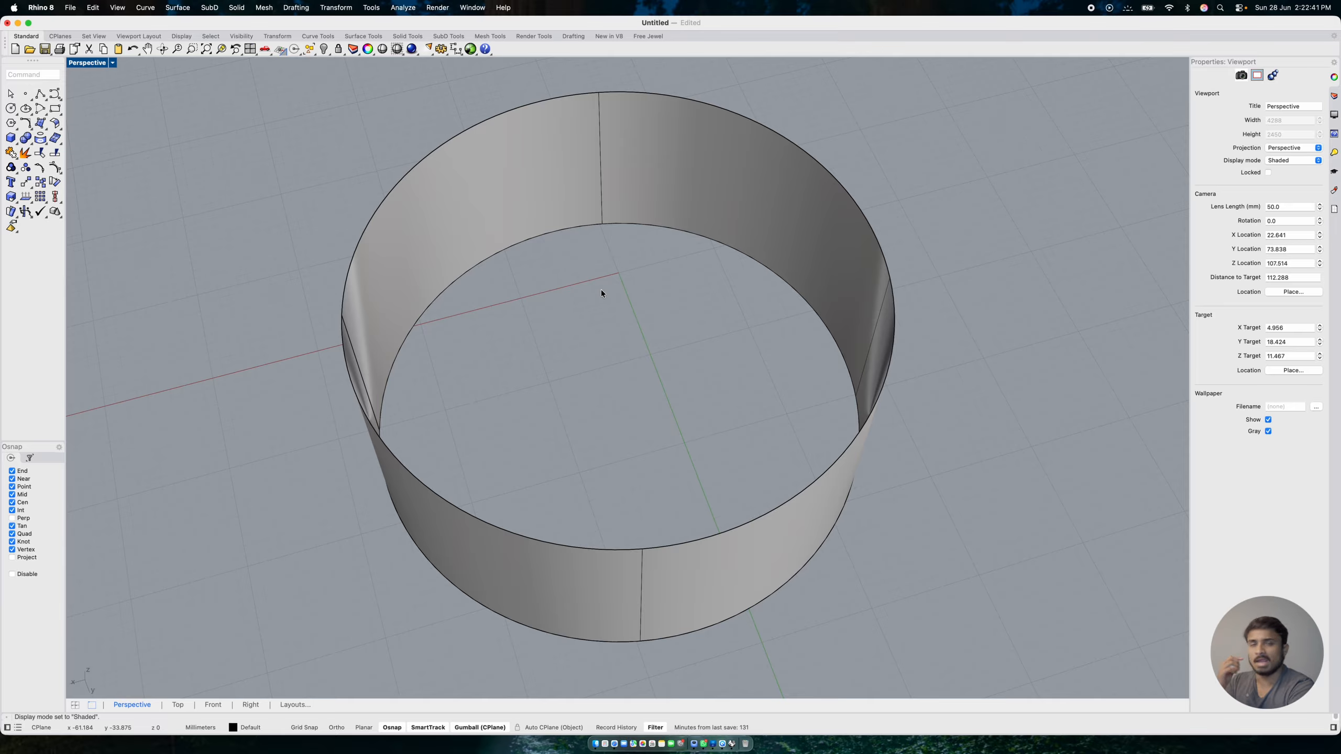
pyautogui.moveTo(593, 297); pyautogui.dragTo(550, 308, button='right')
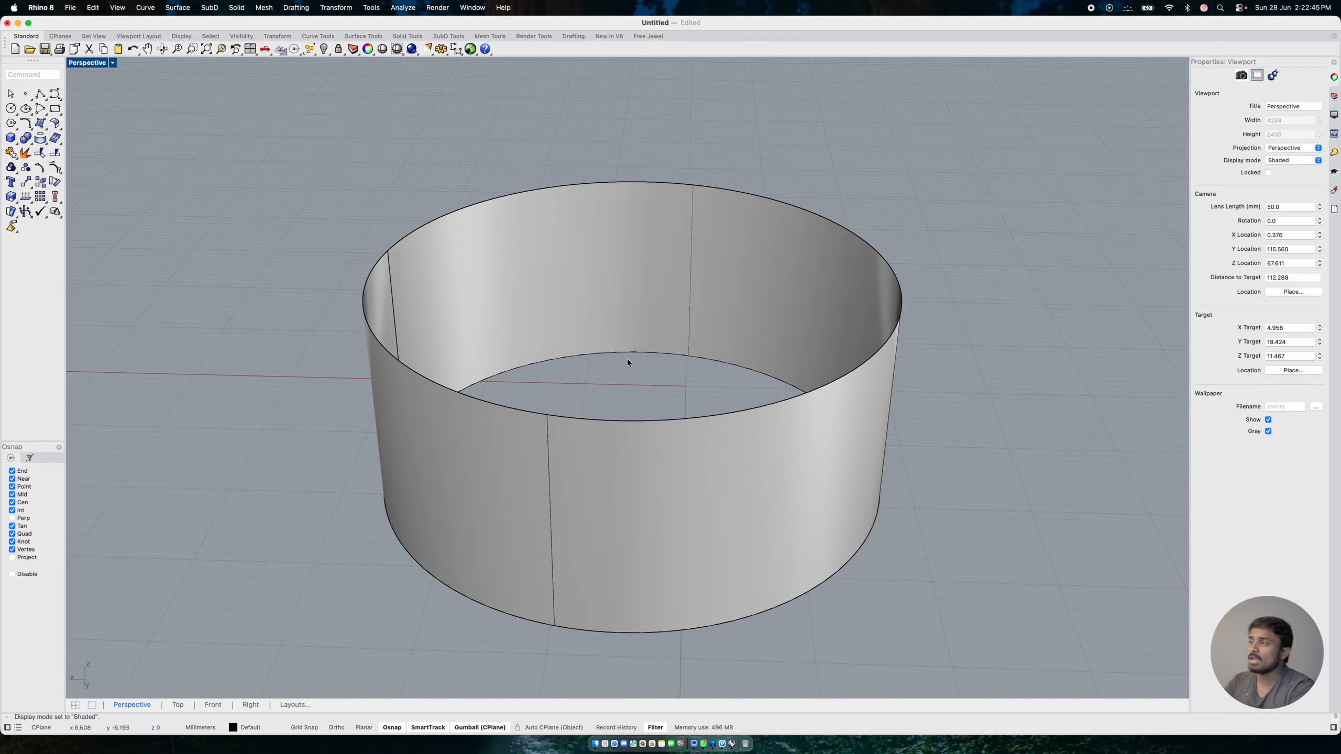
pyautogui.moveTo(627, 359); pyautogui.dragTo(643, 388, button='right')
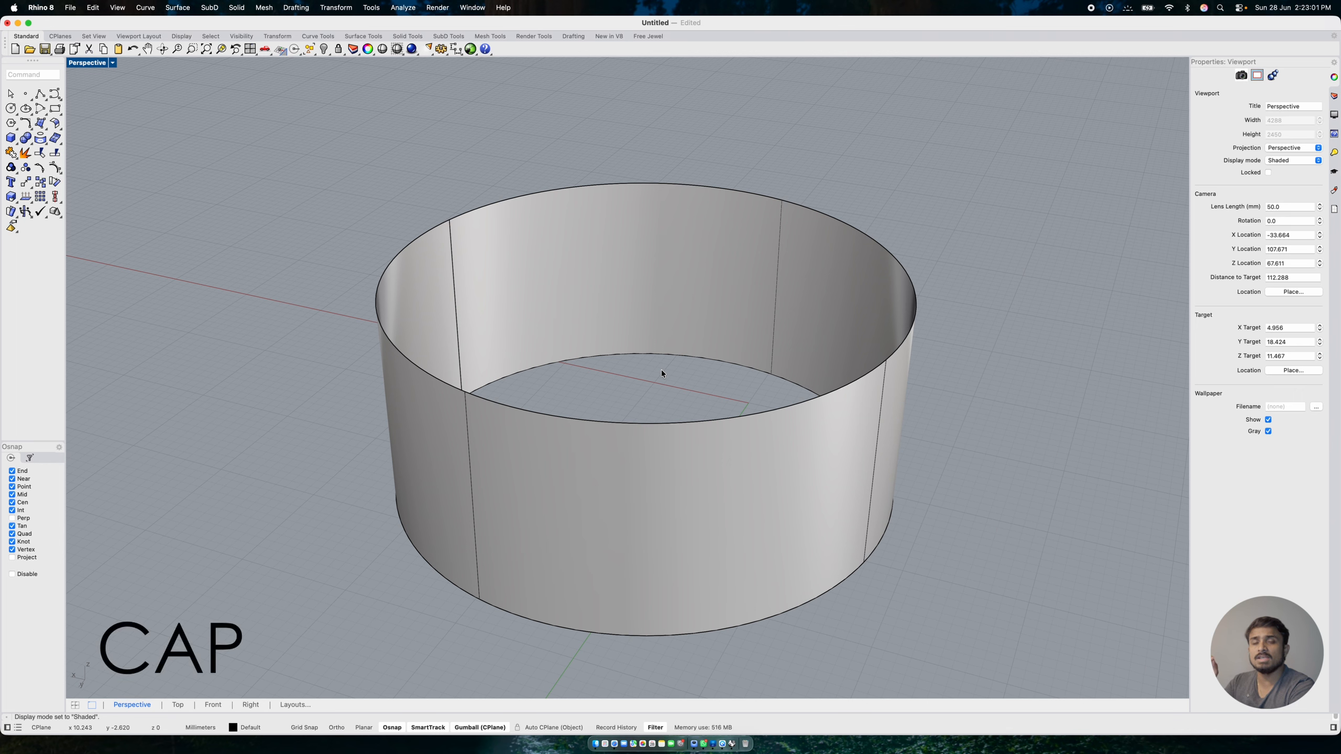
pyautogui.click(673, 312)
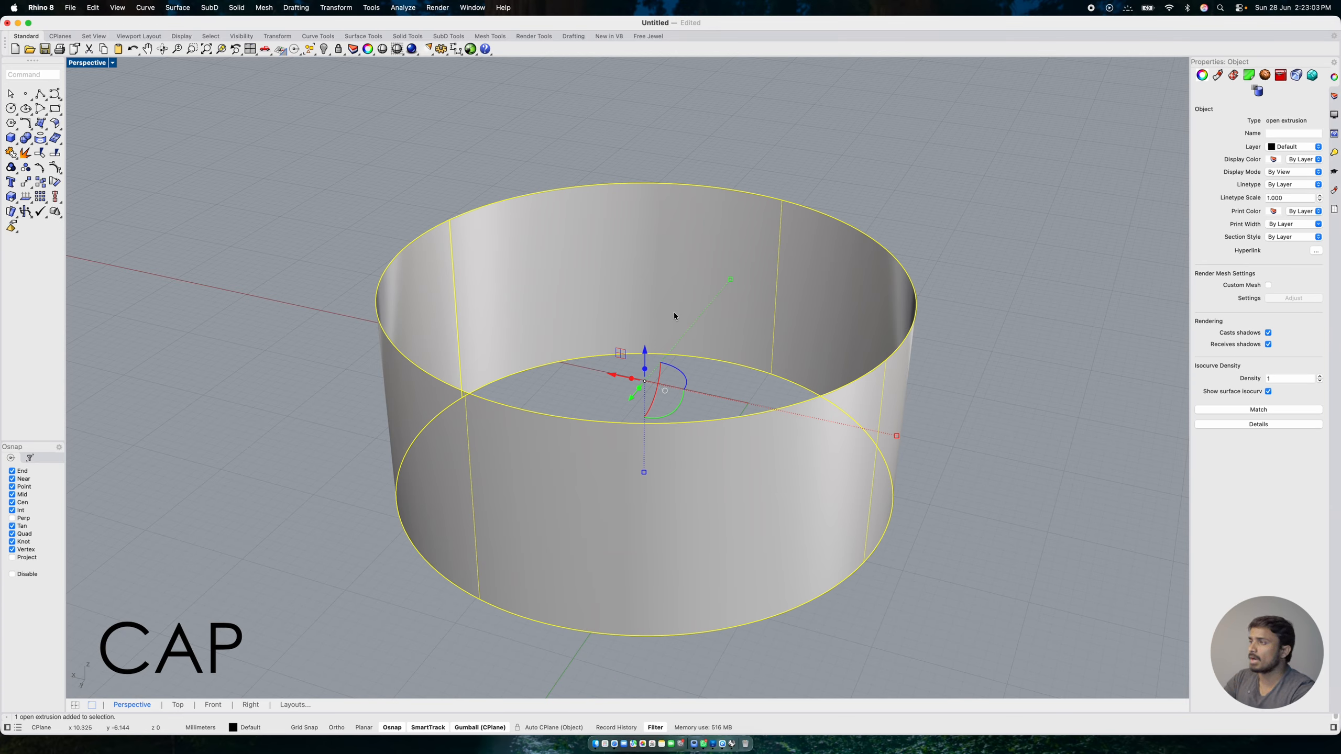
pyautogui.write('cap')
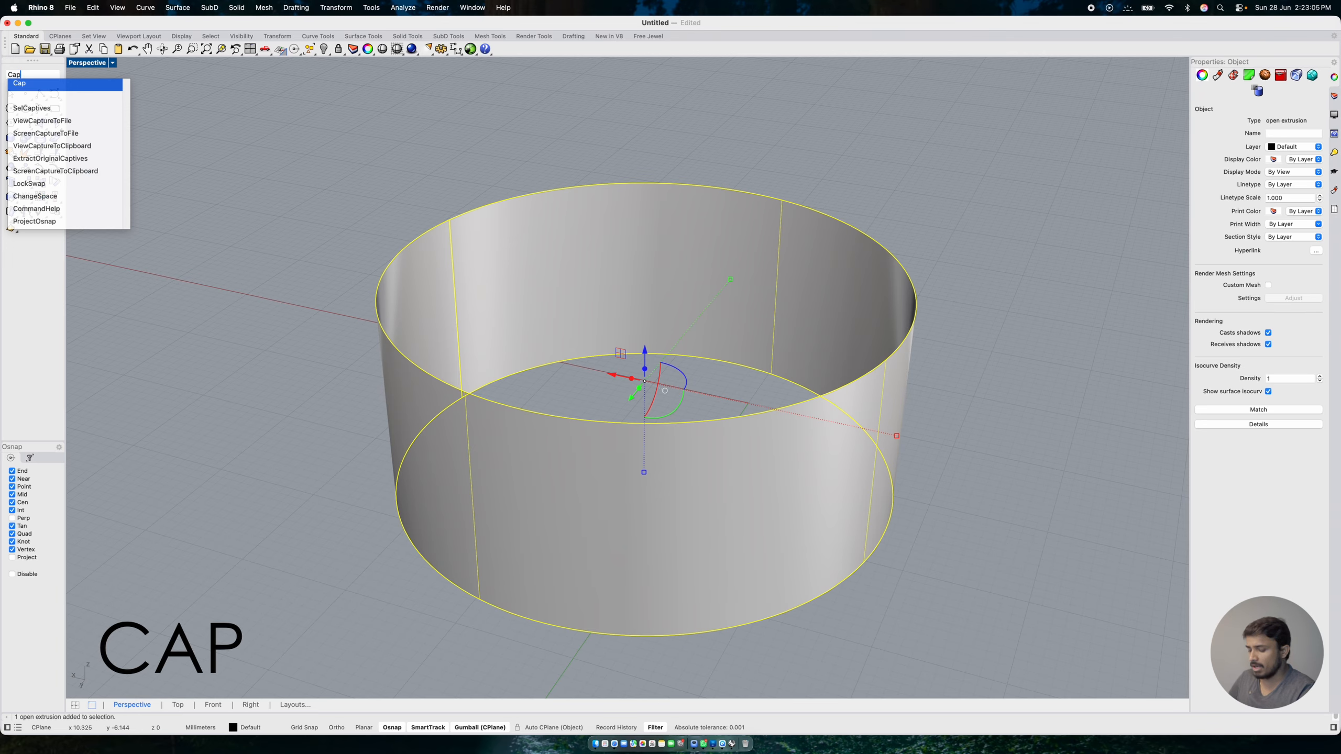
pyautogui.press('Return')
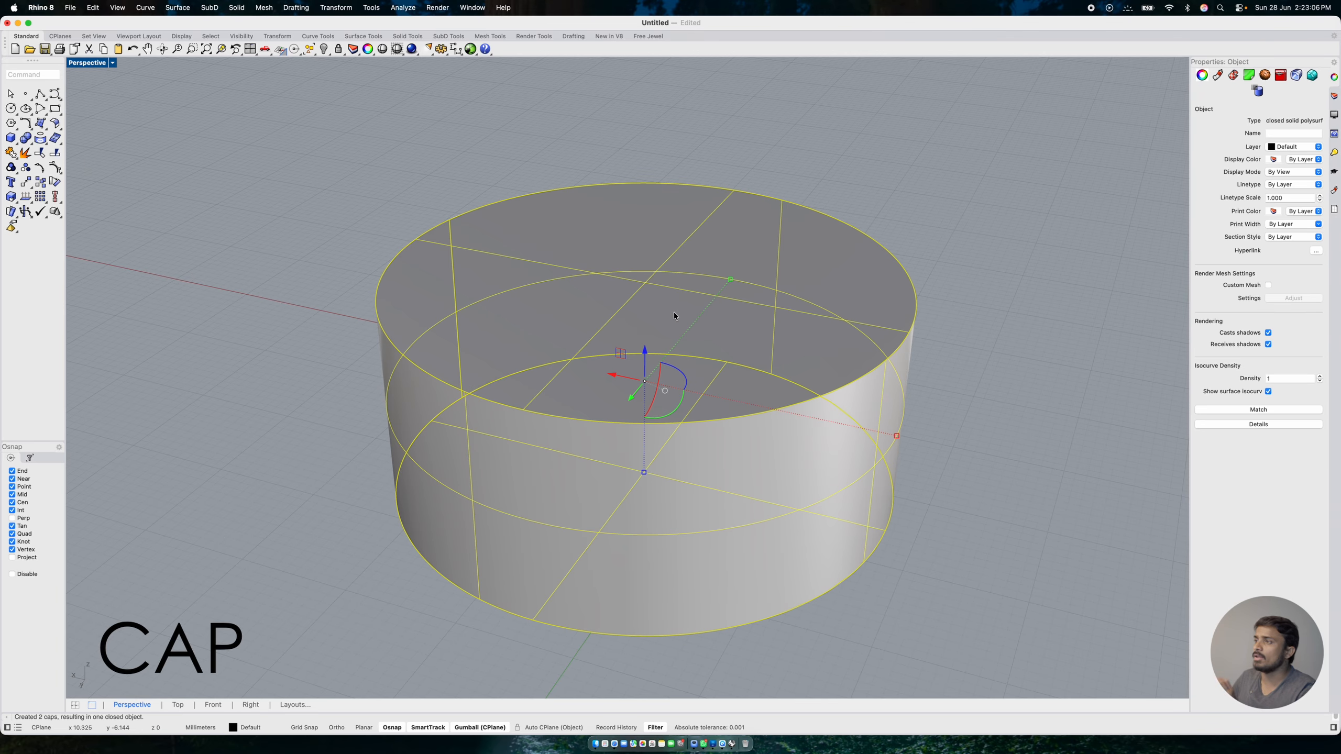
pyautogui.click(796, 110)
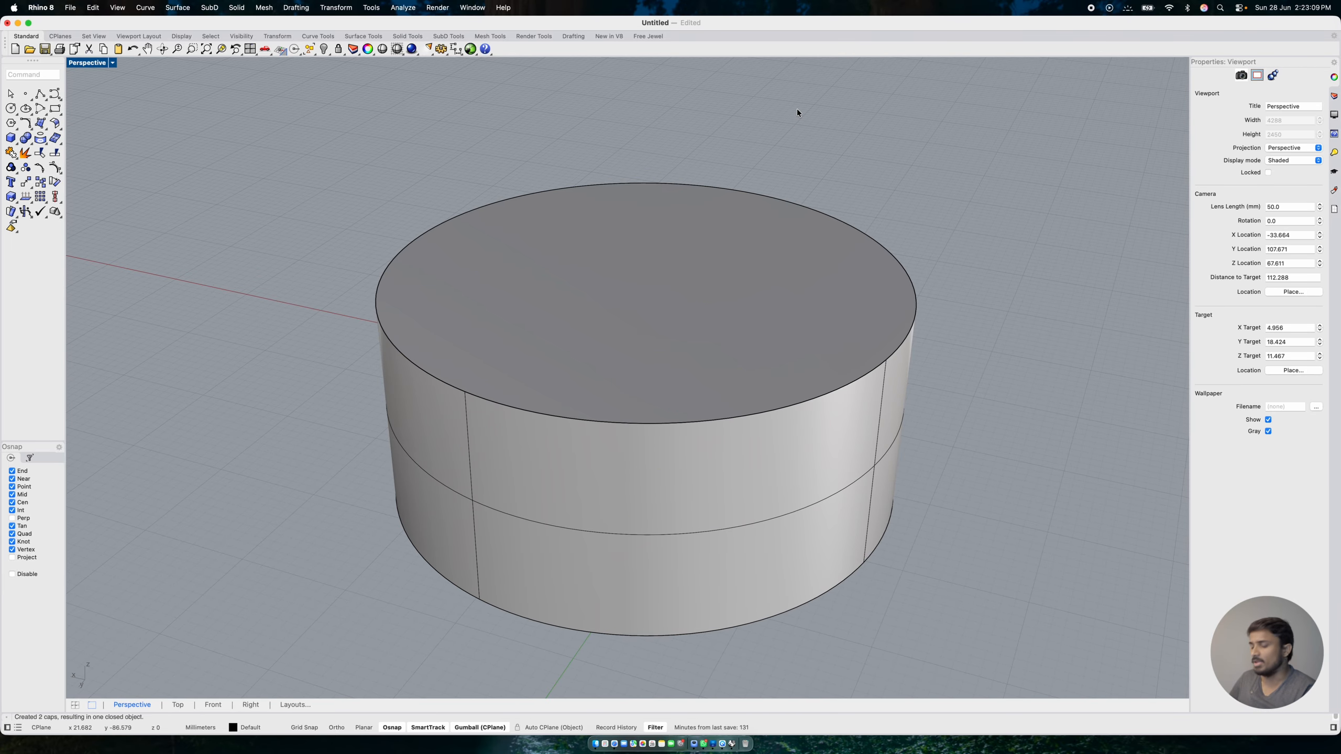
pyautogui.press('super+z')
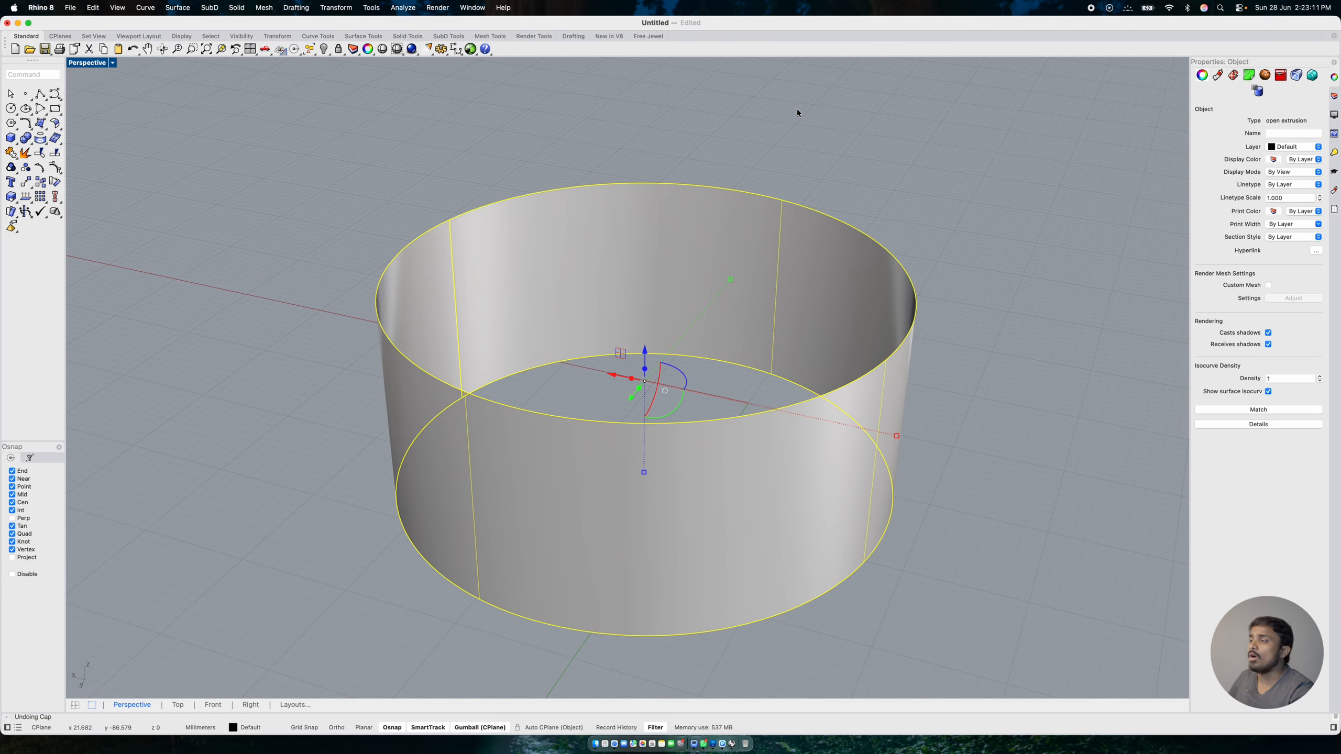
# Select the base circle rather than the extrusion and move it along the X axis until it sits clear of the open cylinder
pyautogui.scroll(-5, 482, 319)
pyautogui.scroll(4, 761, 410)
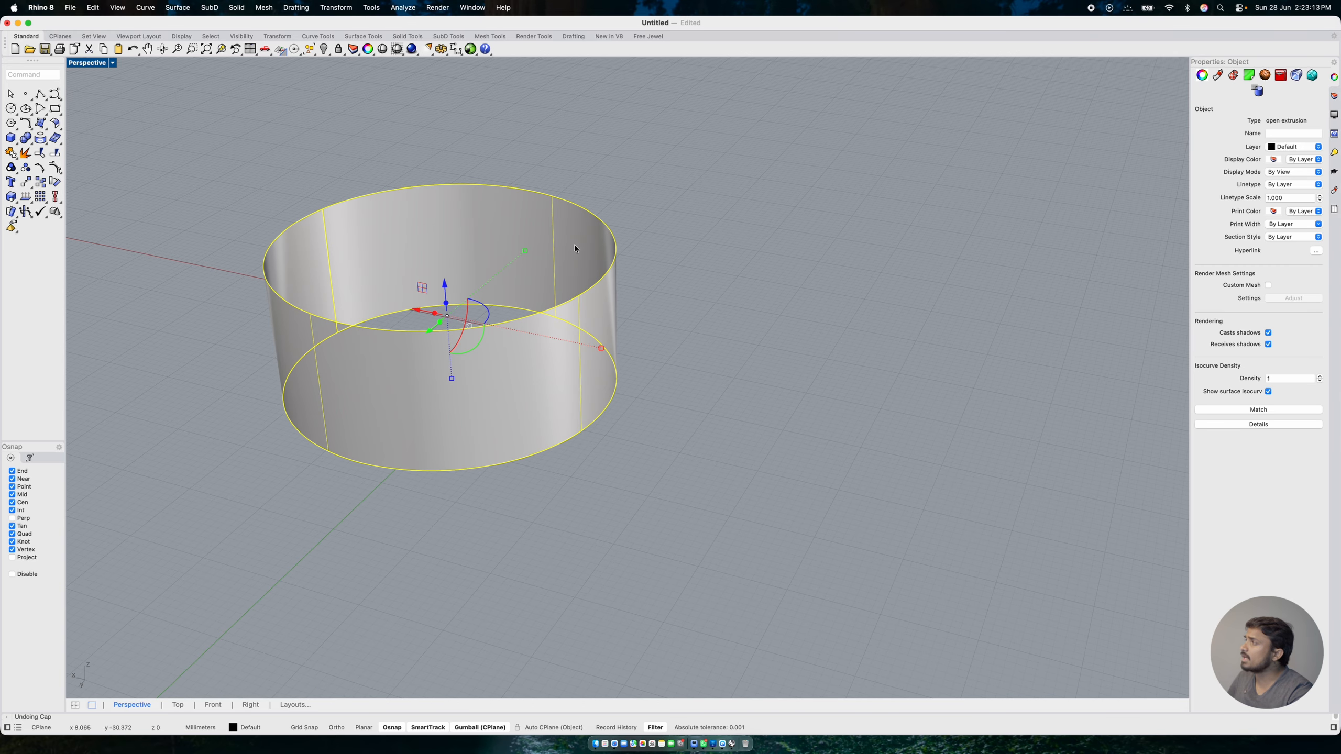
pyautogui.click(612, 189)
pyautogui.click(592, 428)
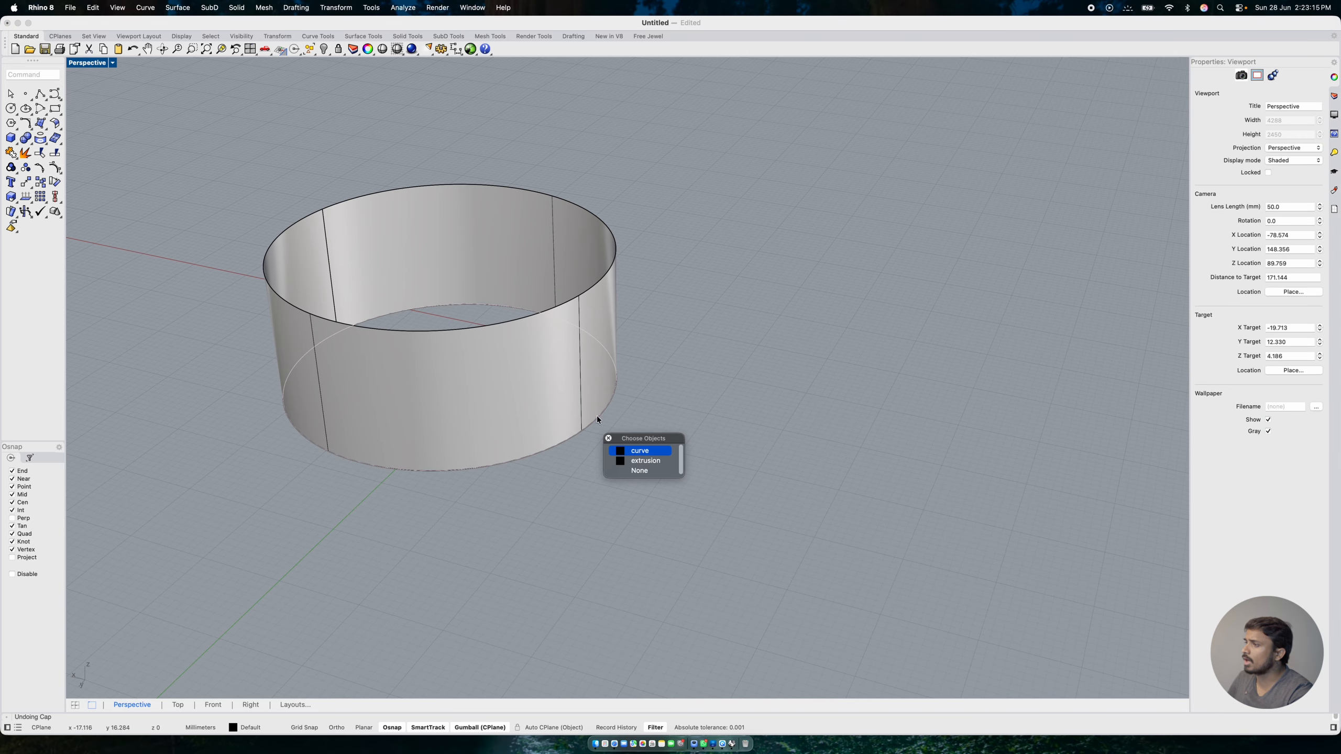
pyautogui.click(636, 449)
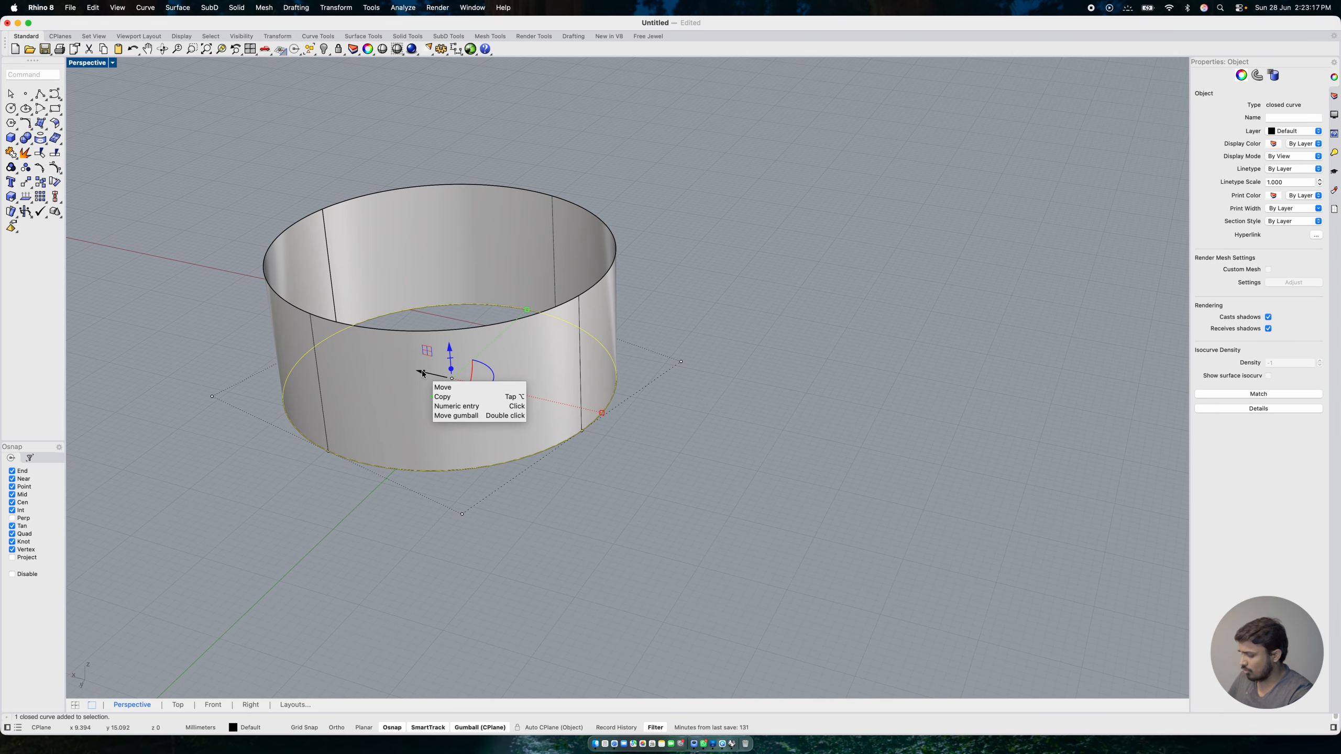
pyautogui.moveTo(422, 373); pyautogui.dragTo(774, 462)
pyautogui.click(742, 285)
pyautogui.click(791, 389)
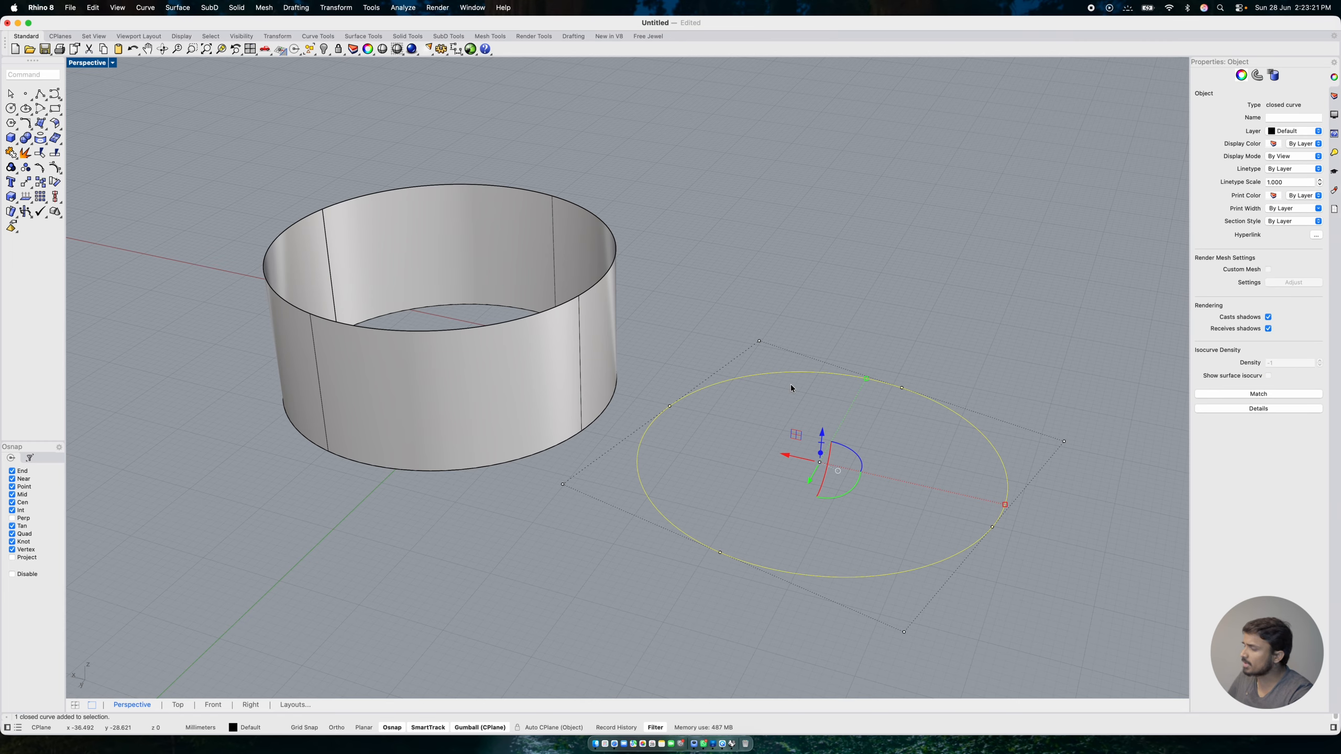
# Extrude the moved circle upward about 19 mm with the Solid option on, matching the open cylinder's height, and clear the selection
pyautogui.write('ExtrudeCrv')
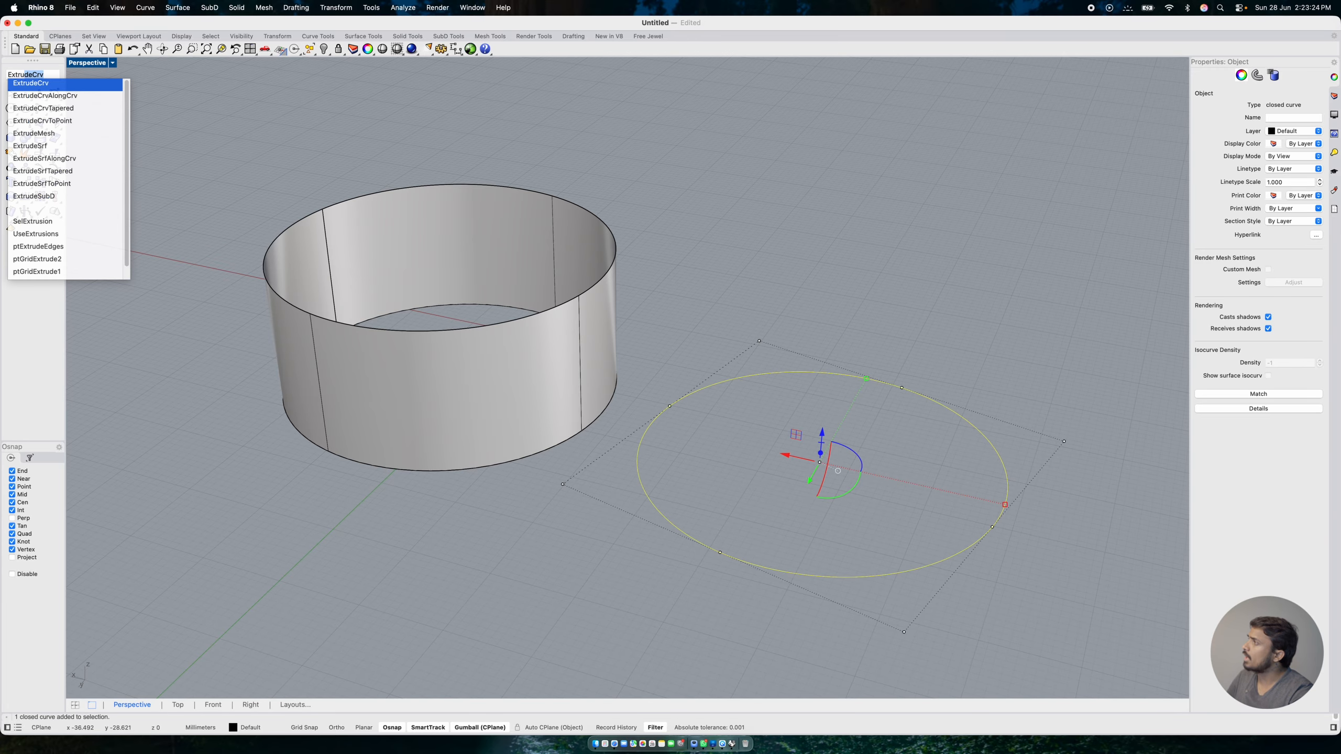
pyautogui.press('Return')
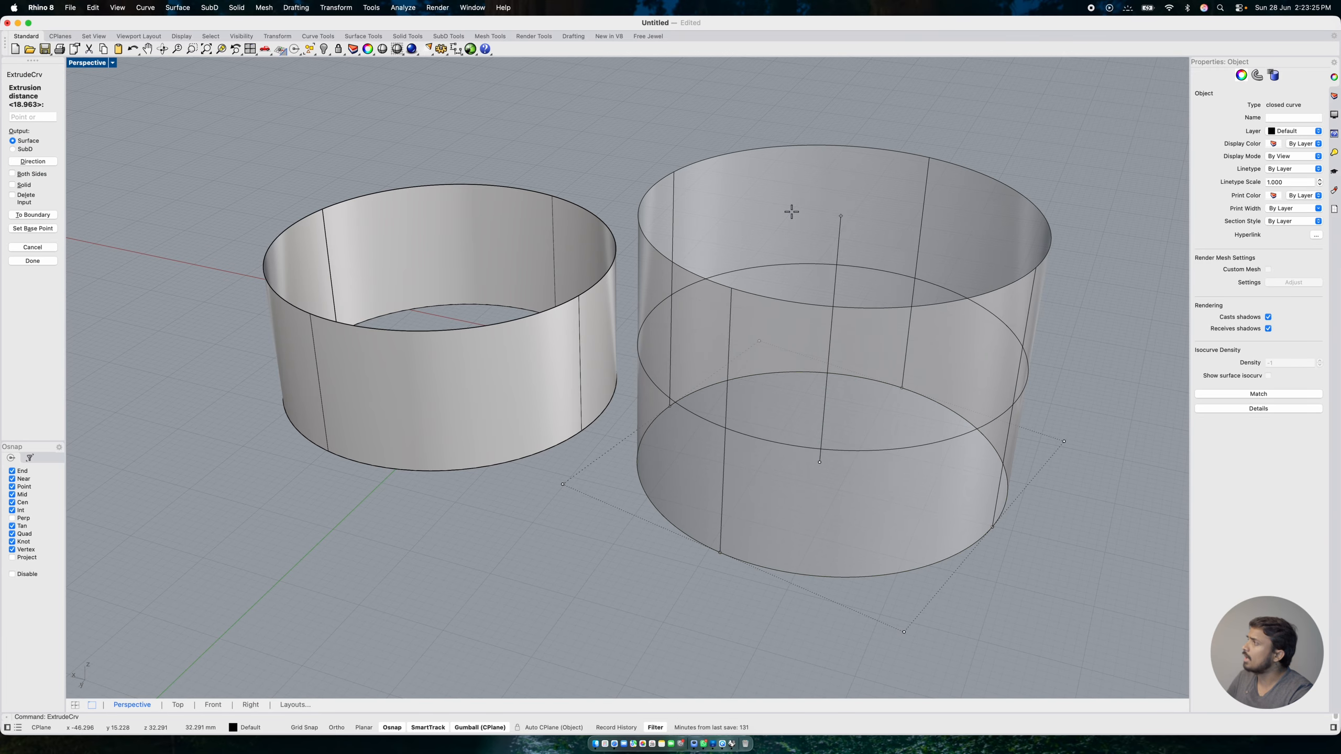
pyautogui.click(23, 184)
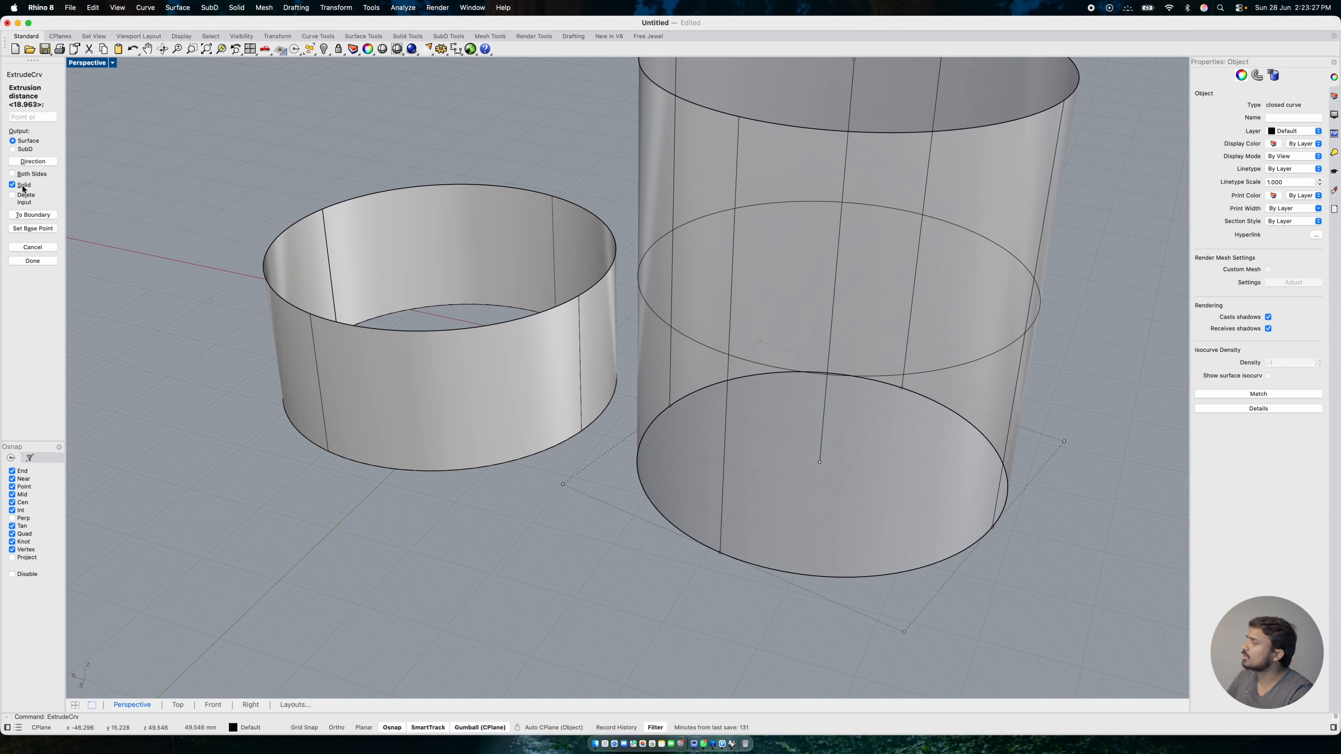
pyautogui.click(613, 253)
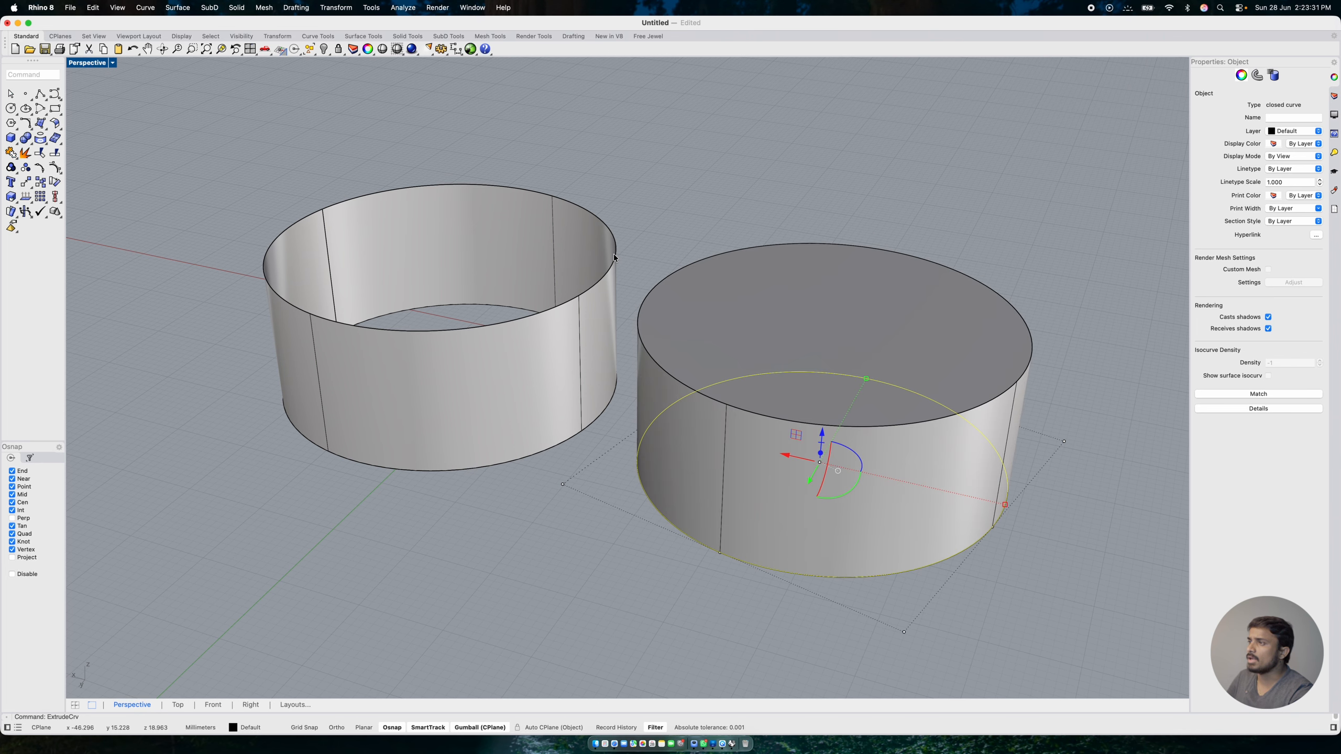
pyautogui.press('Escape')
# Compare the open and solid cylinders, and delete the solid extrusion while keeping its base circle
pyautogui.moveTo(727, 239); pyautogui.dragTo(620, 308, button='right')
pyautogui.moveTo(647, 263); pyautogui.dragTo(647, 279, button='right')
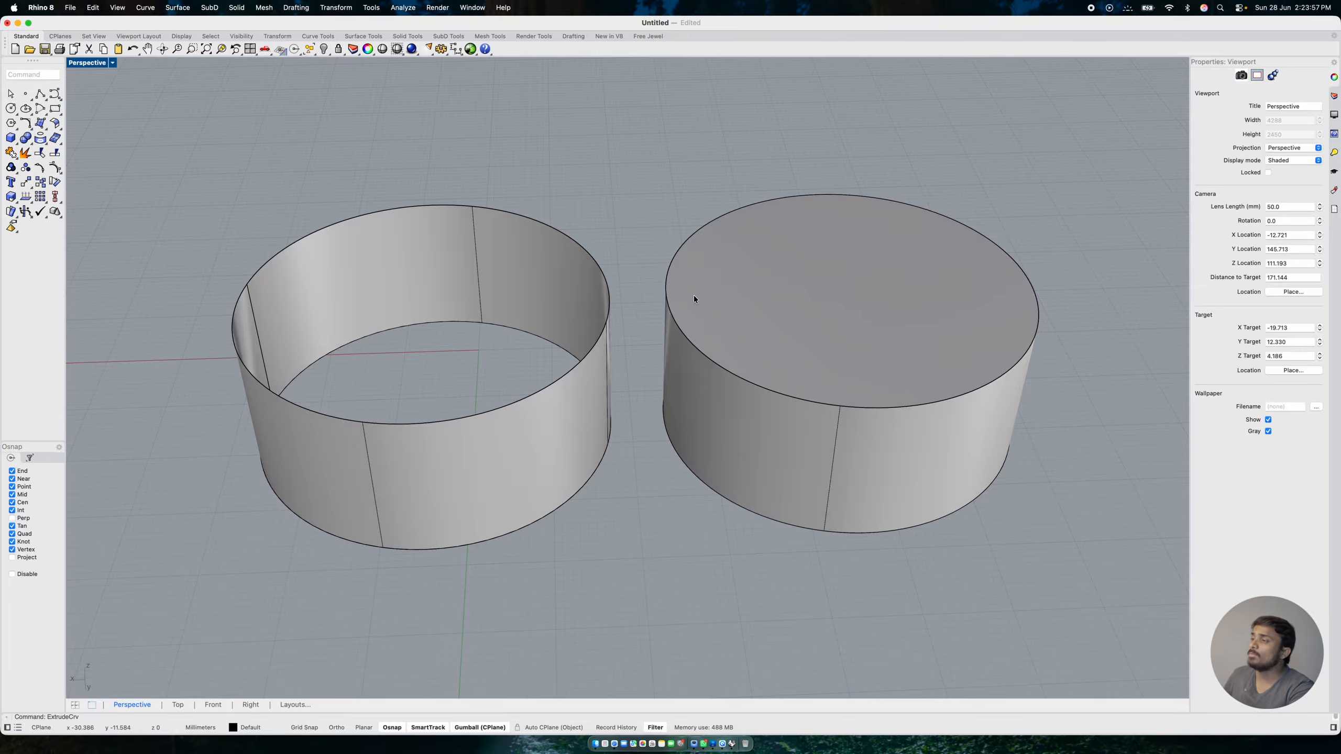
pyautogui.moveTo(730, 395); pyautogui.dragTo(716, 385, button='right')
pyautogui.moveTo(693, 340); pyautogui.dragTo(693, 340, button='right')
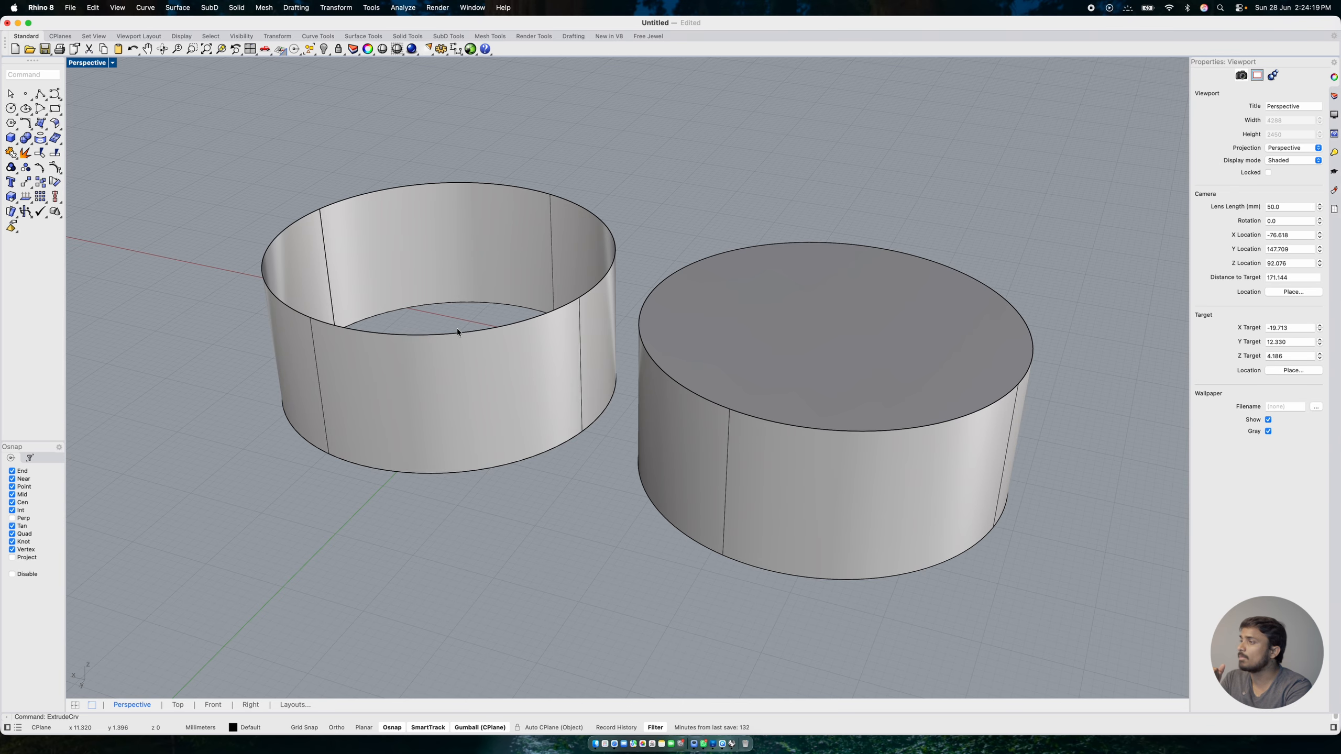
pyautogui.click(774, 353)
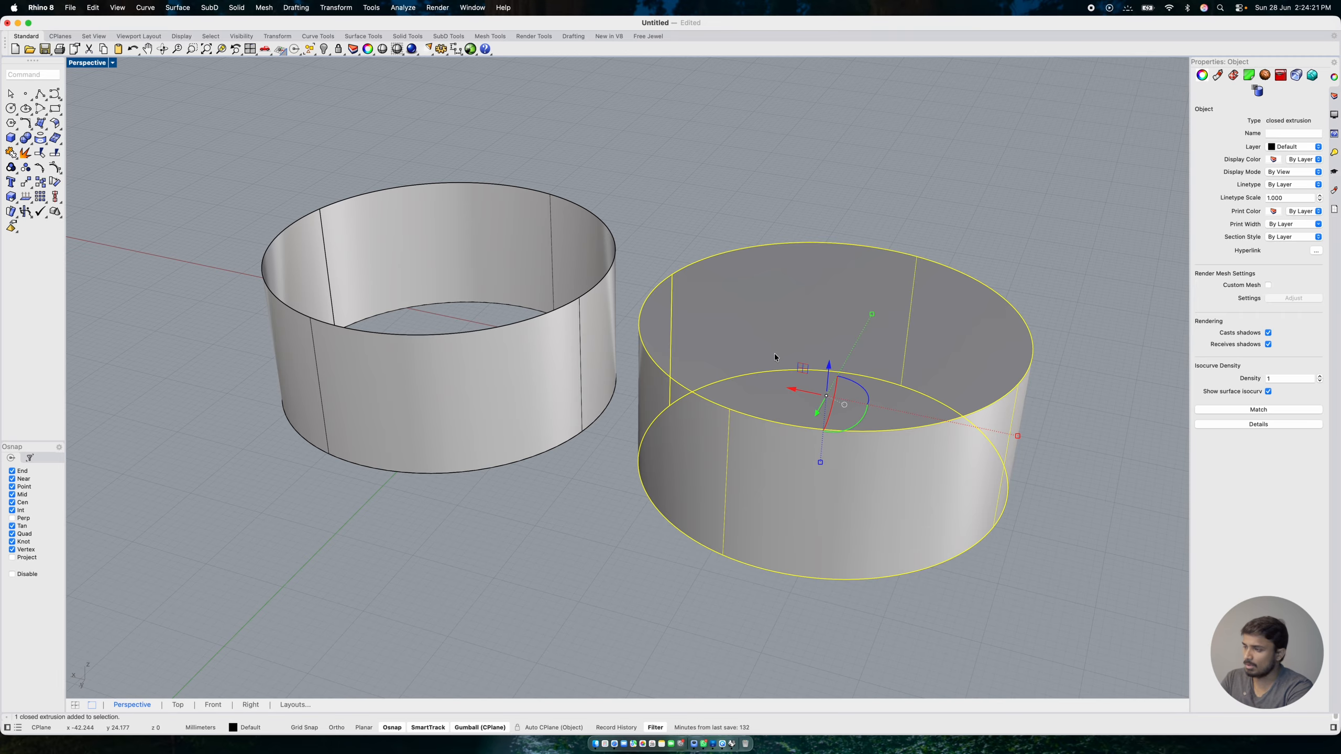
pyautogui.press('Delete')
pyautogui.moveTo(893, 334); pyautogui.dragTo(807, 466)
pyautogui.write('e')
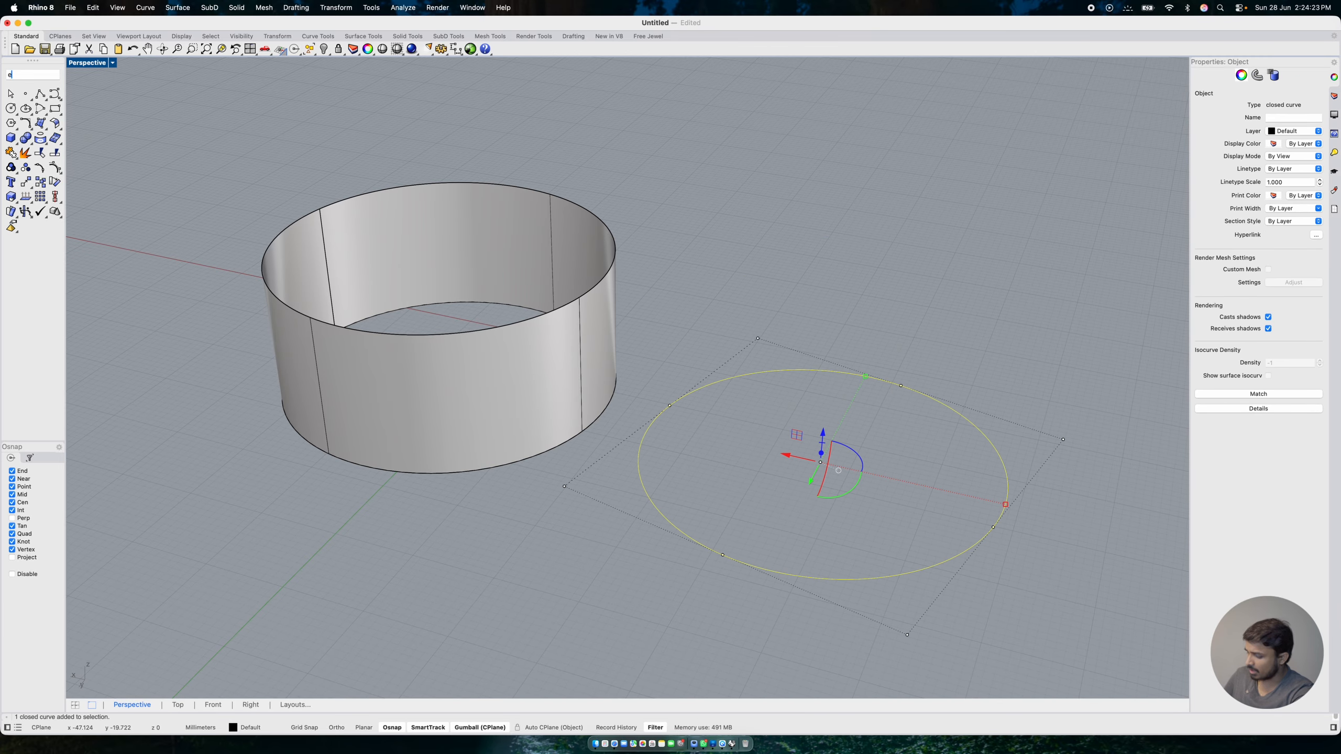
pyautogui.write('xtru')
pyautogui.press('Return')
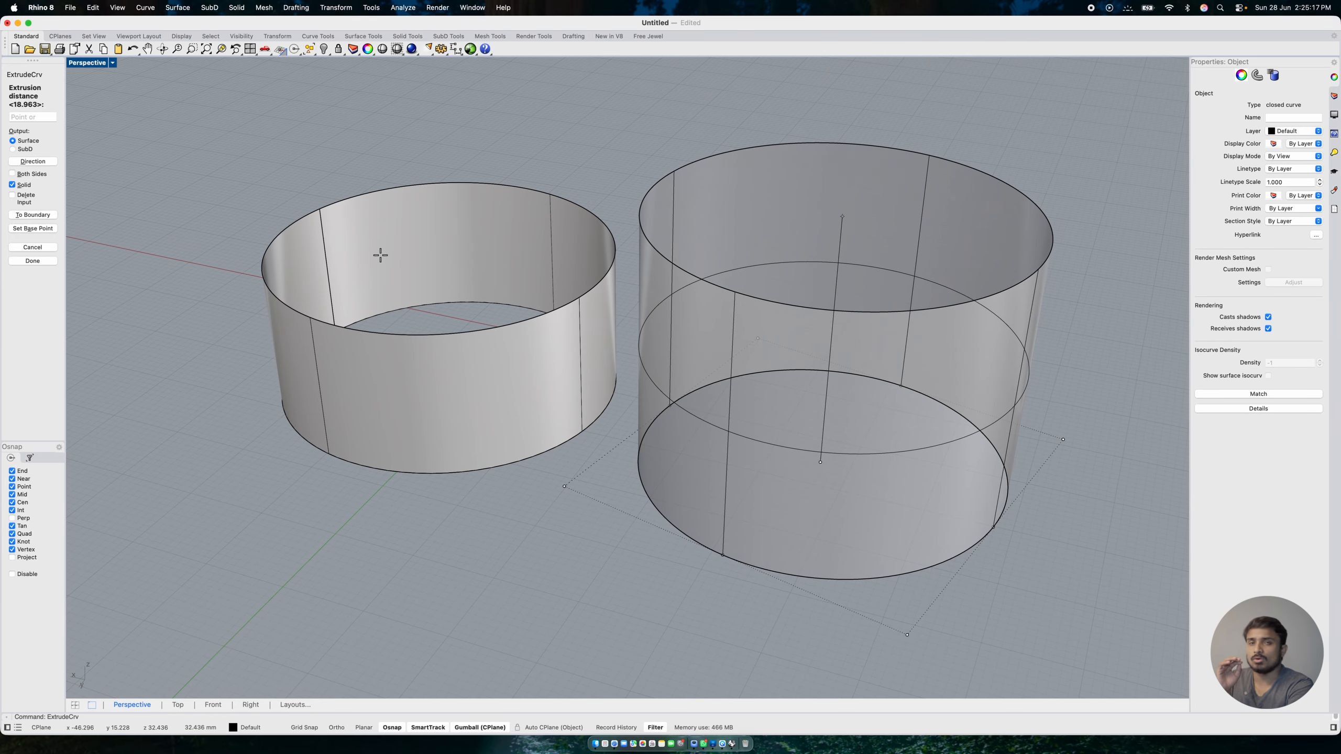
pyautogui.press('Escape')
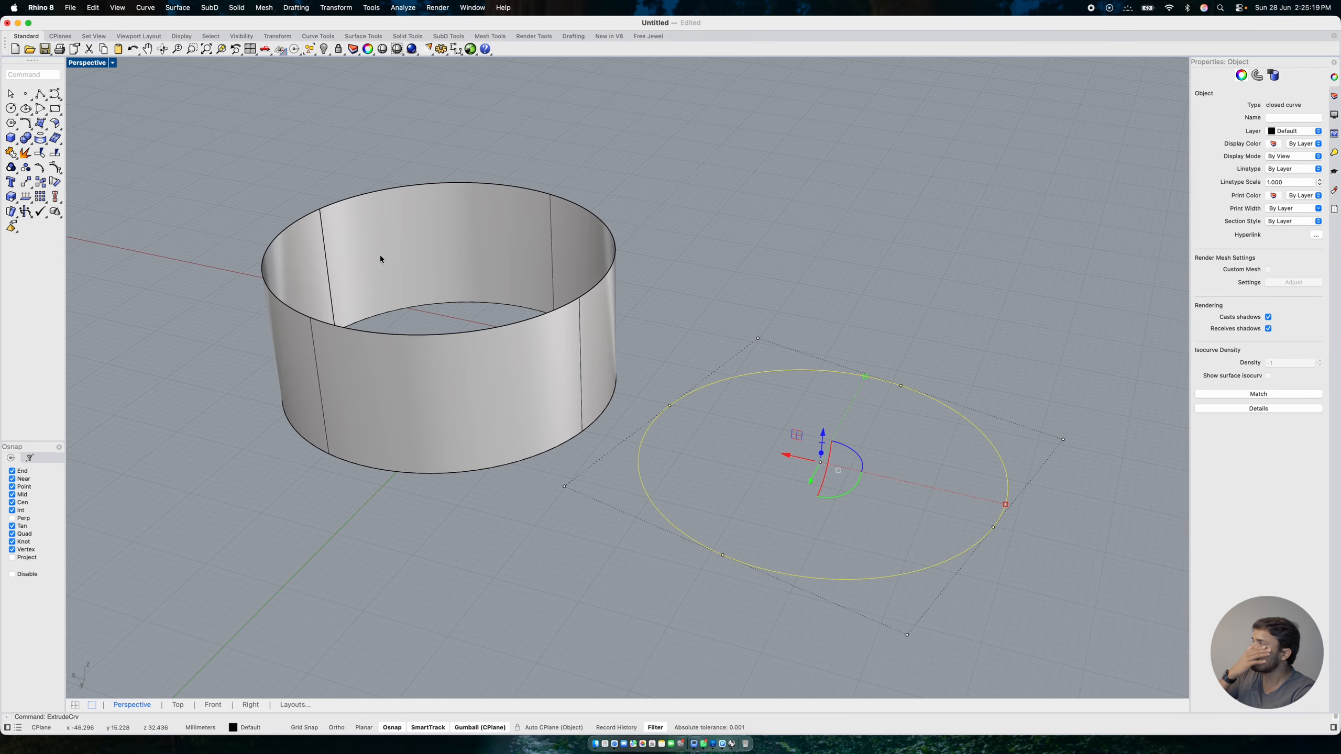
# Delete the open cylinder and the circle beside it to empty the model
pyautogui.click(744, 170)
pyautogui.moveTo(743, 169); pyautogui.dragTo(540, 426)
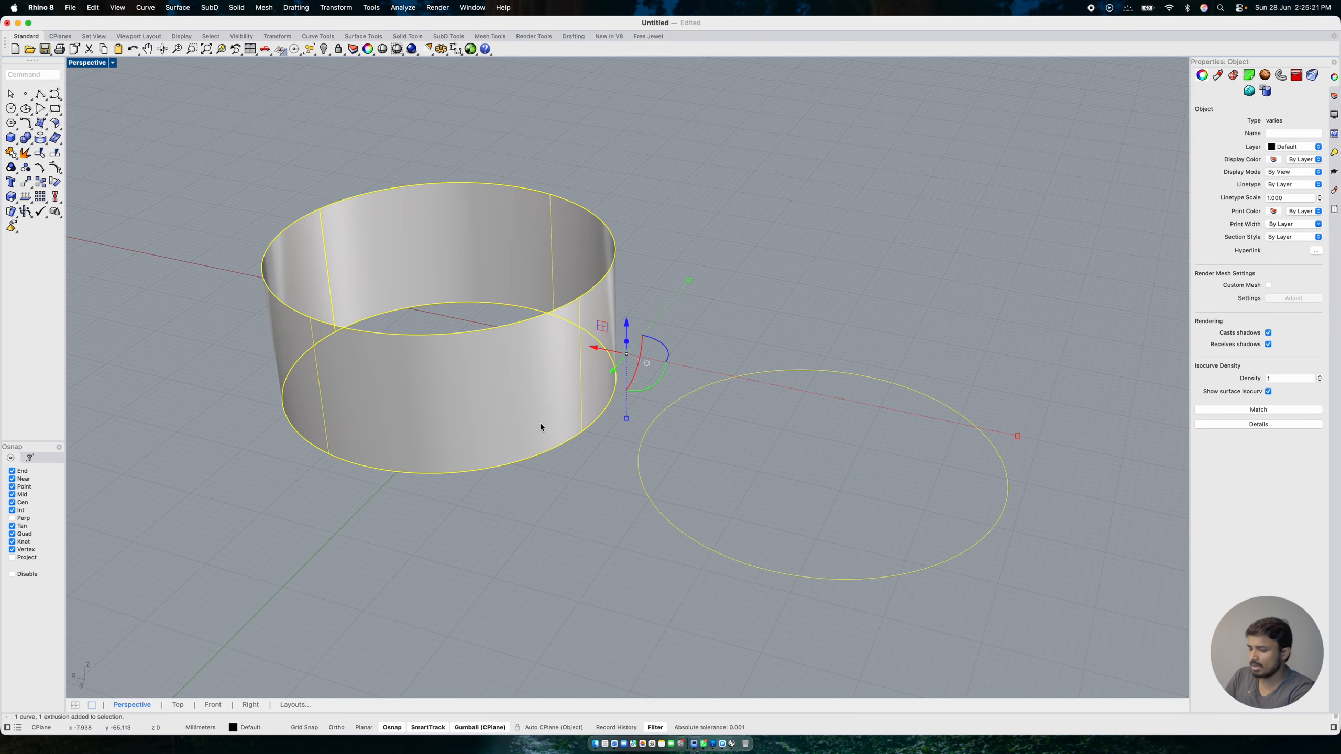
pyautogui.press('Delete')
# Turn Grid Snap on and back off
pyautogui.scroll(-3, 541, 425)
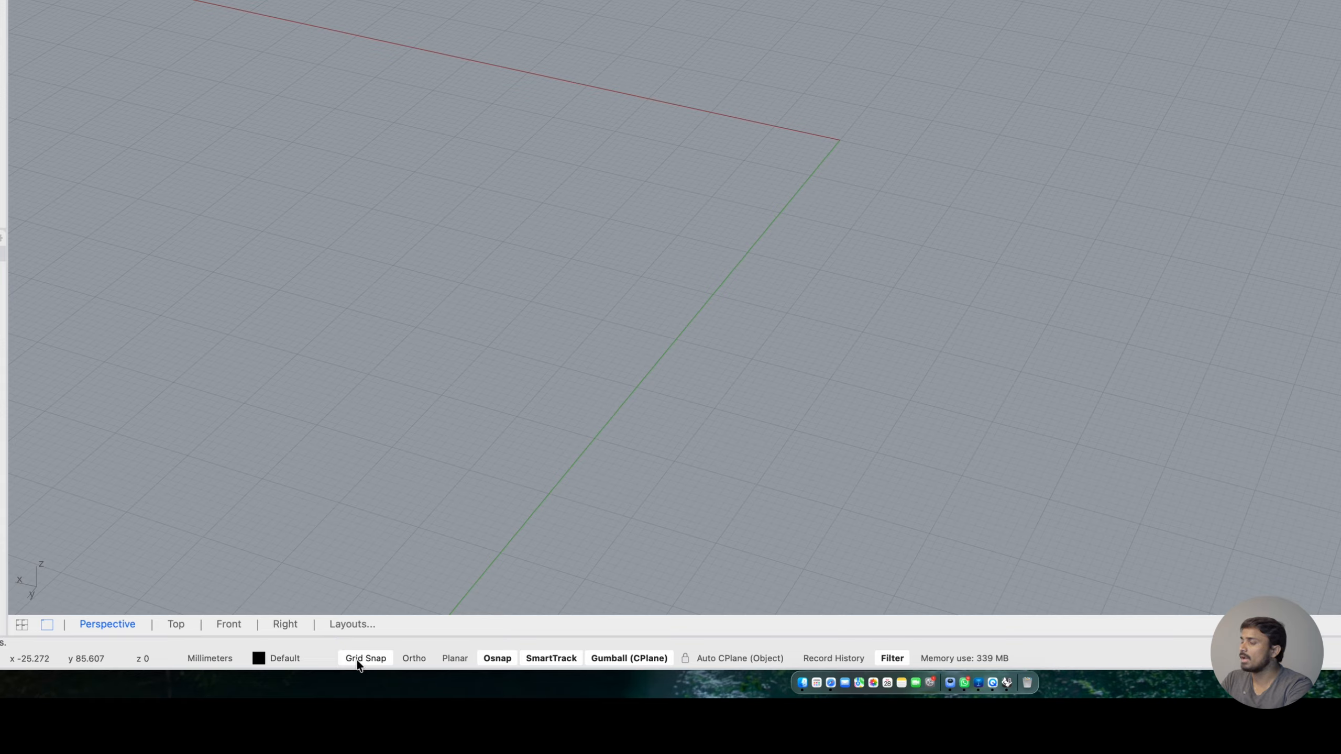
pyautogui.click(362, 659)
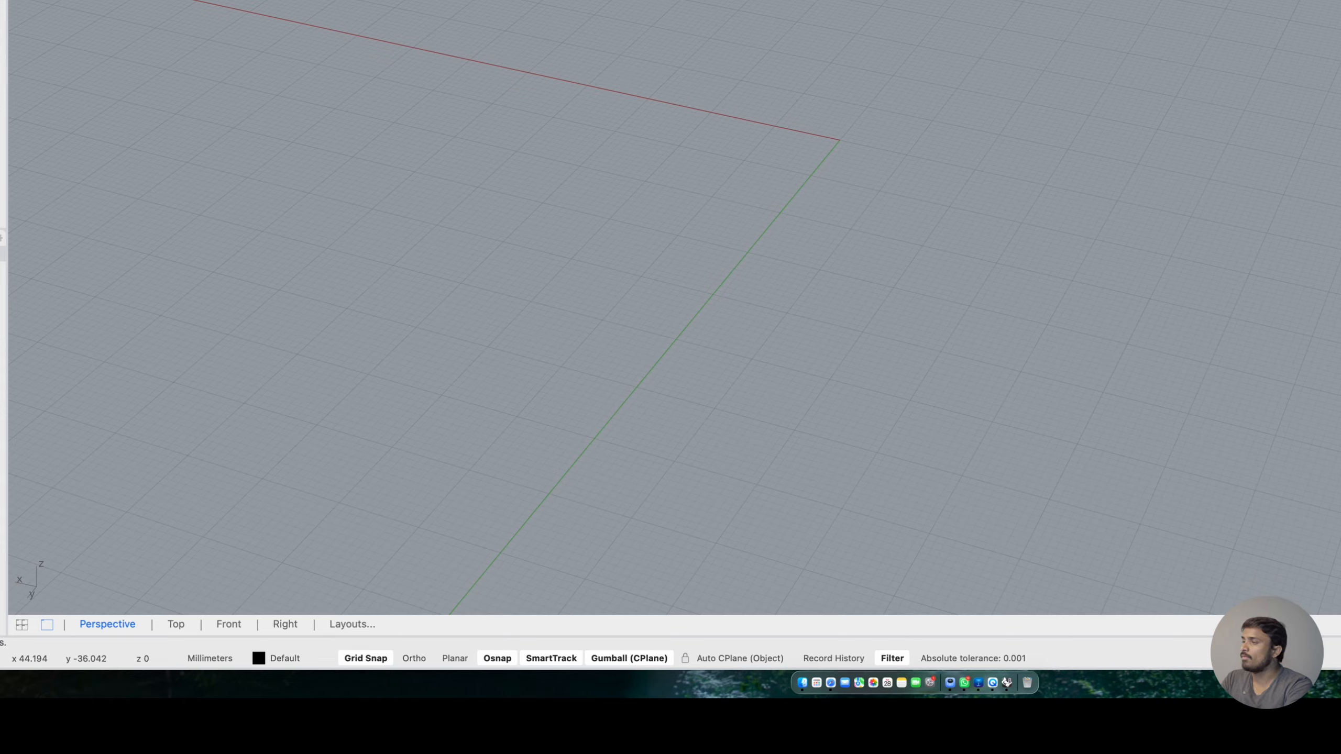
pyautogui.click(367, 658)
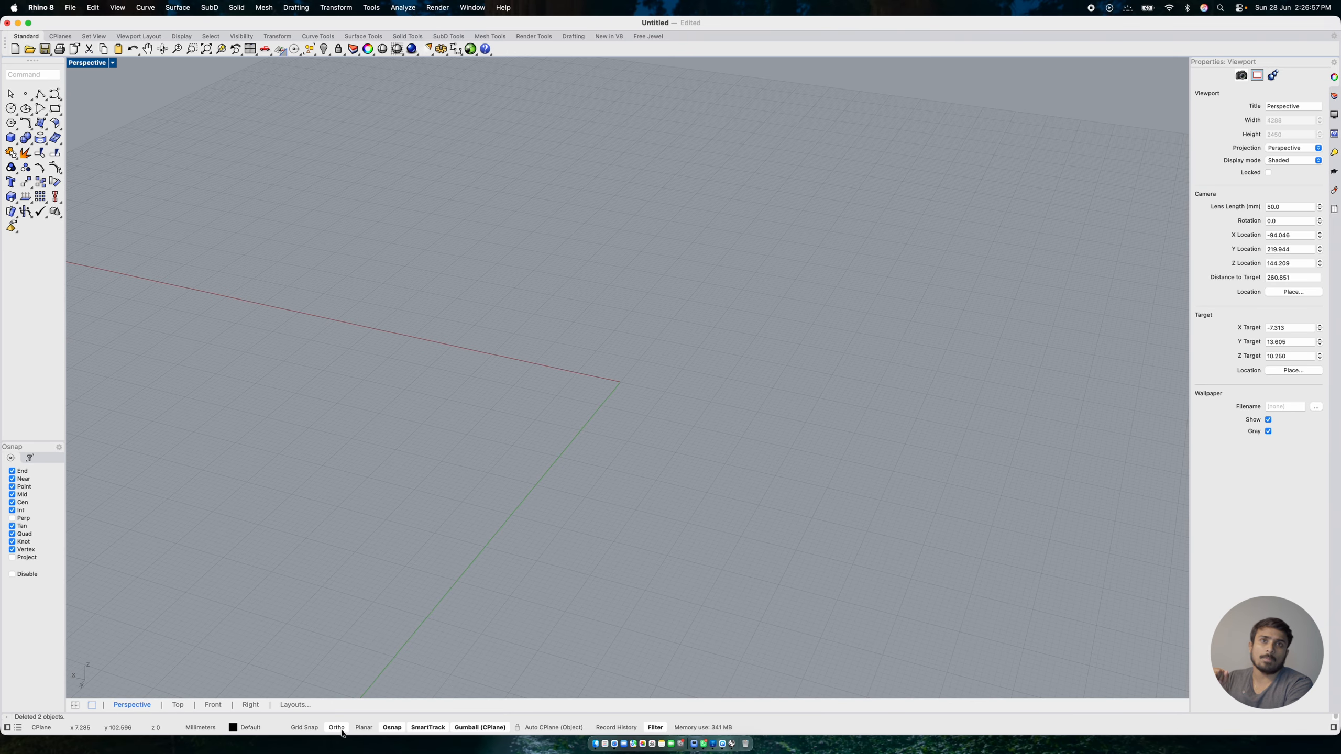
# Replace the maximized Perspective viewport with a maximized Top viewport and set its display mode to Rendered
pyautogui.doubleClick(87, 65)
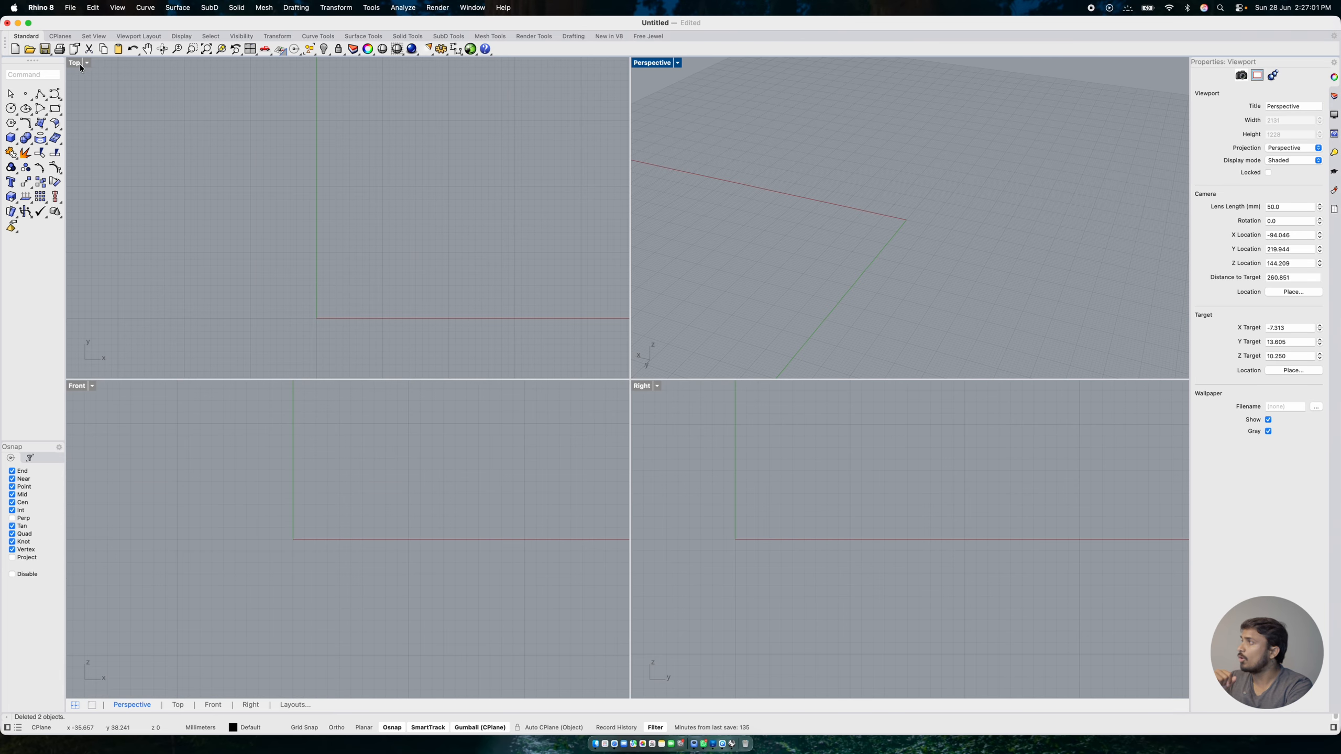
pyautogui.doubleClick(78, 62)
pyautogui.scroll(-6, 431, 349)
pyautogui.moveTo(678, 216); pyautogui.dragTo(441, 388, button='right')
pyautogui.click(86, 62)
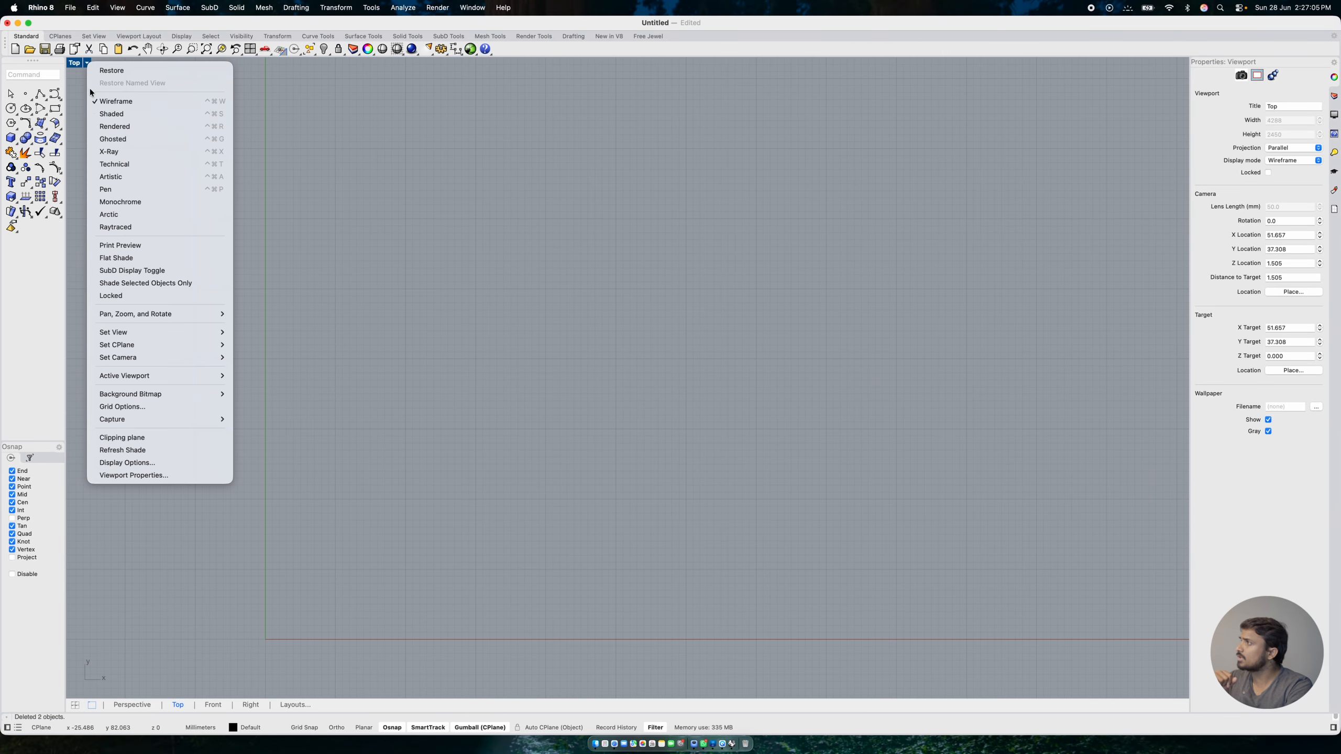
pyautogui.click(96, 125)
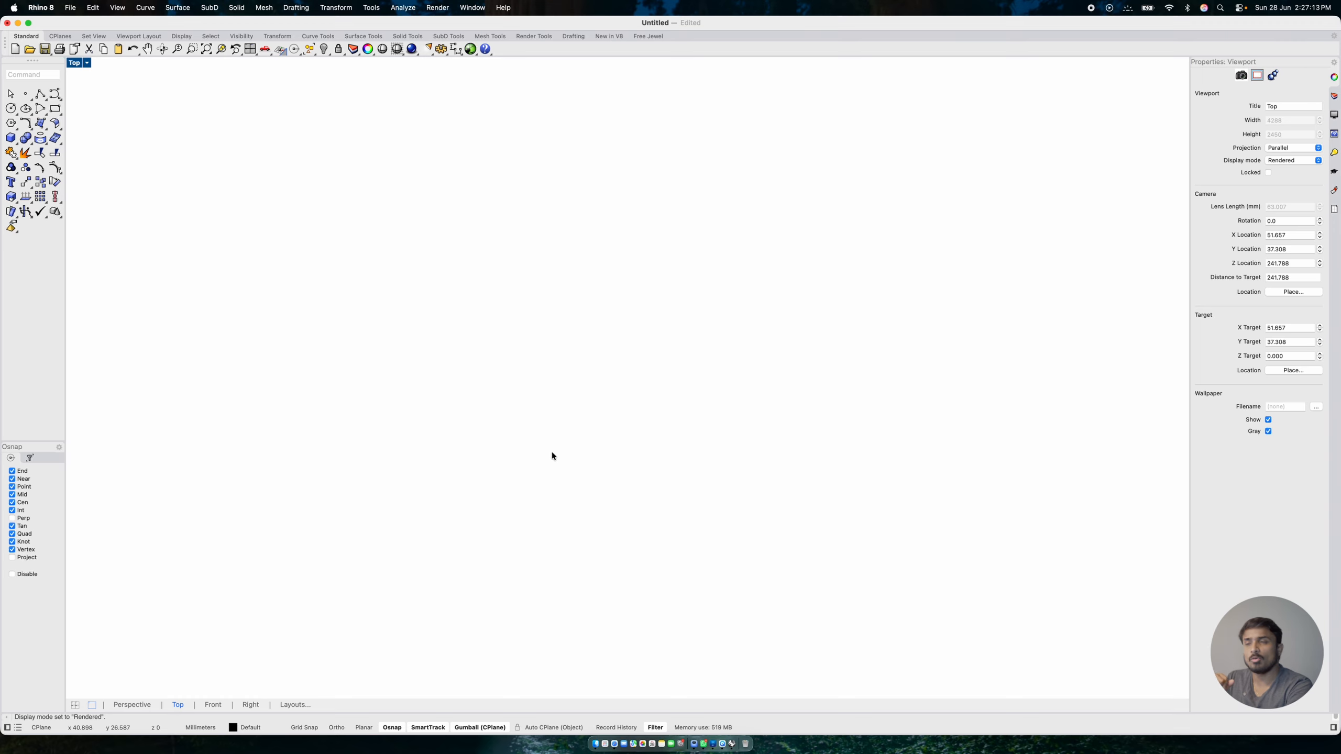
# Start a polyline in the Top viewport, turn Ortho on to preview a straight horizontal segment, and turn Ortho off
pyautogui.click(41, 97)
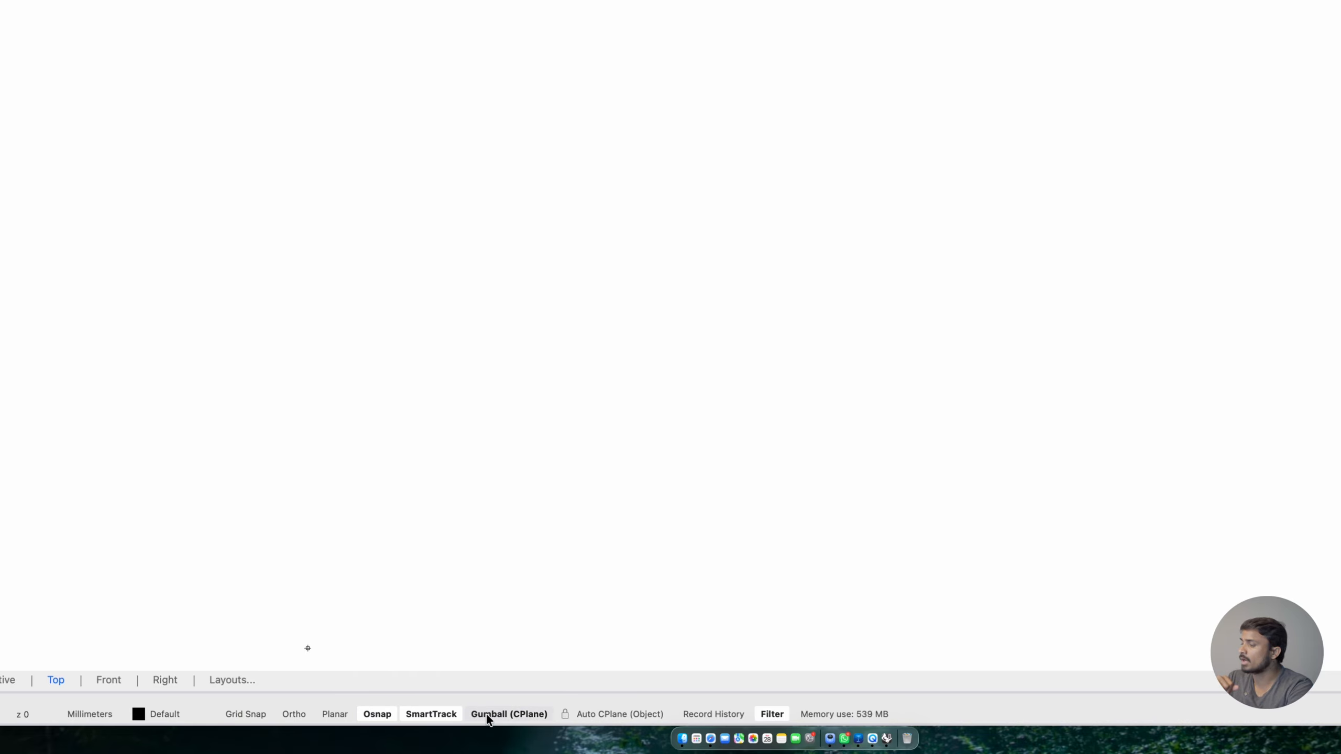
pyautogui.click(297, 714)
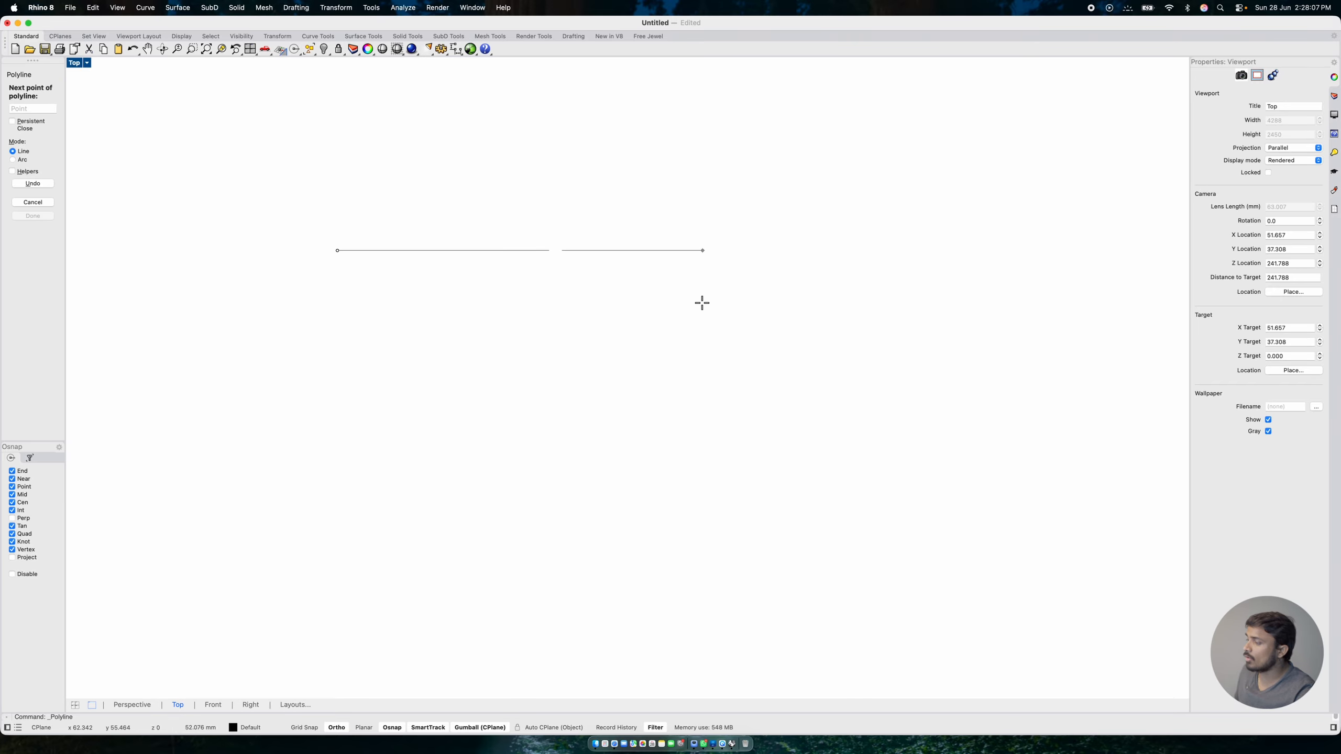
pyautogui.press('F8')
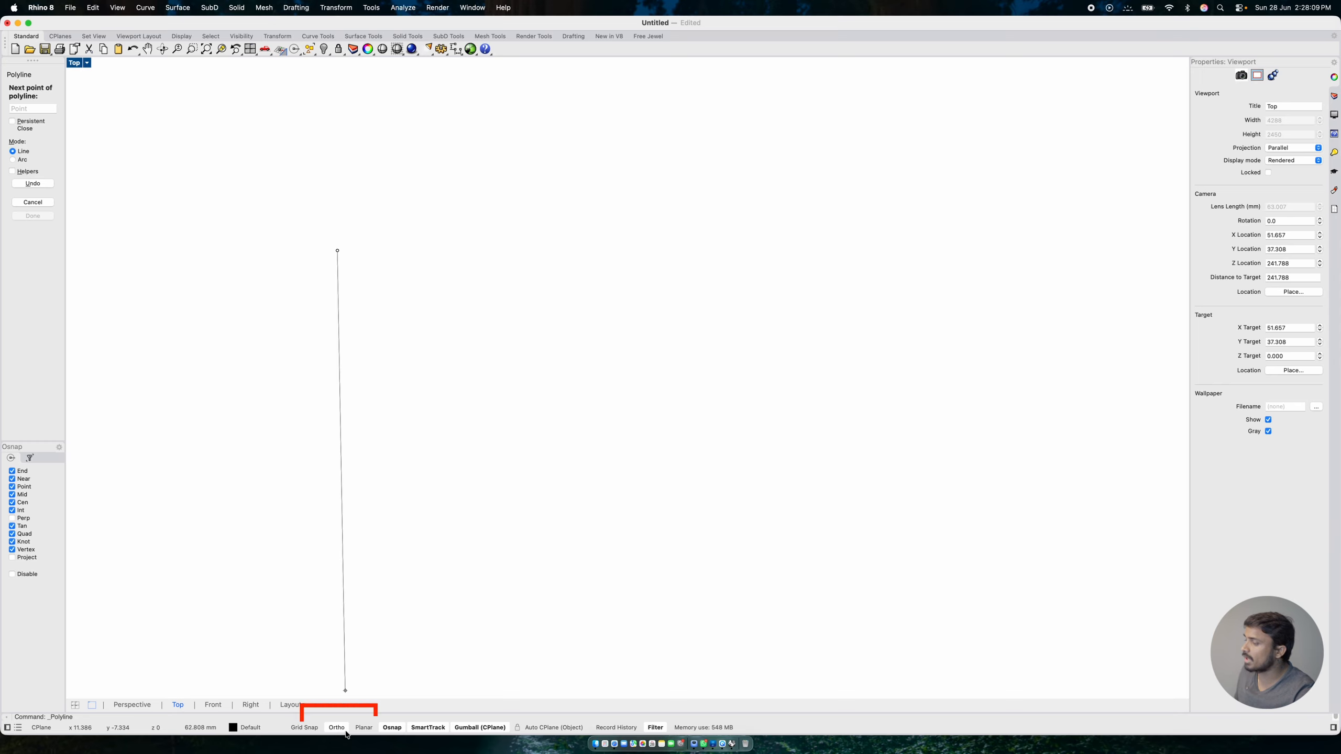